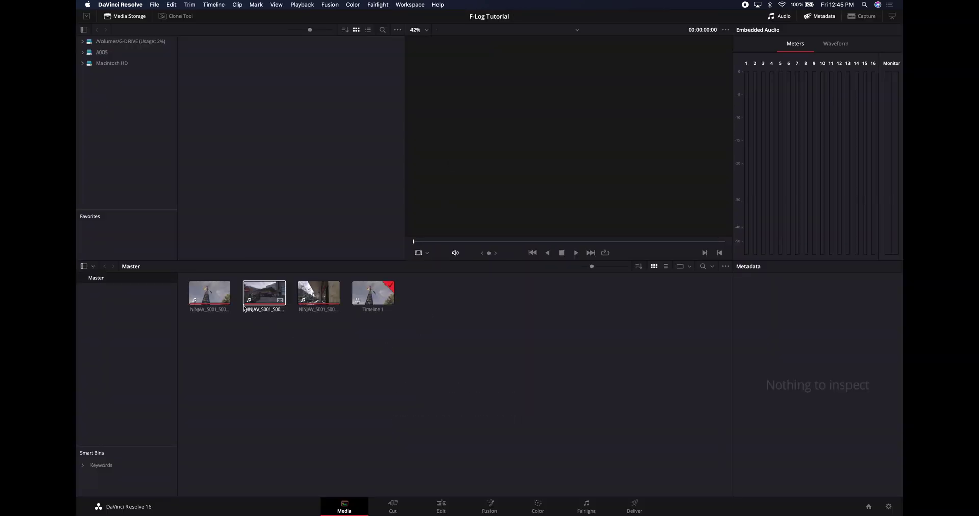
View the three NINJAV source clips one after another in the media pool and check their metadata.
left_click_drag(199, 346, 308, 278)
left_click(188, 294)
left_click(204, 297)
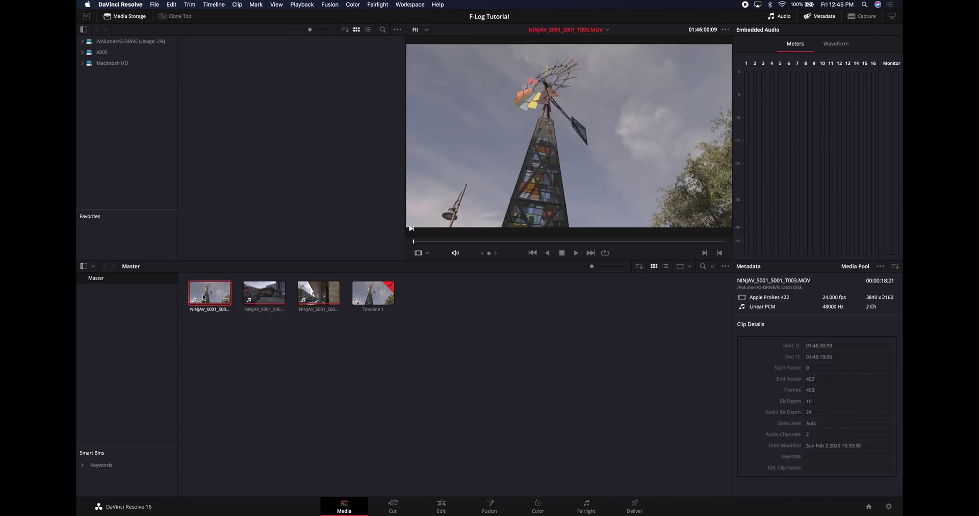
left_click(260, 302)
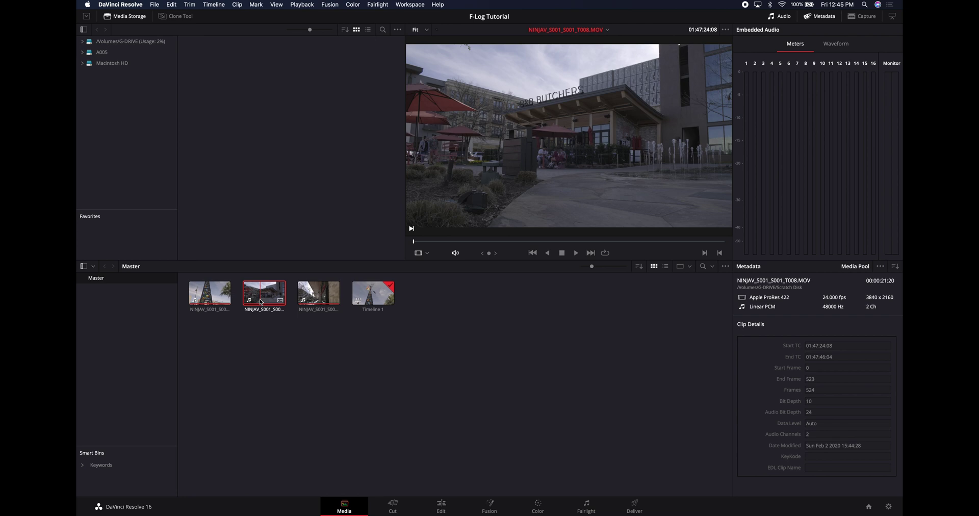
left_click(326, 296)
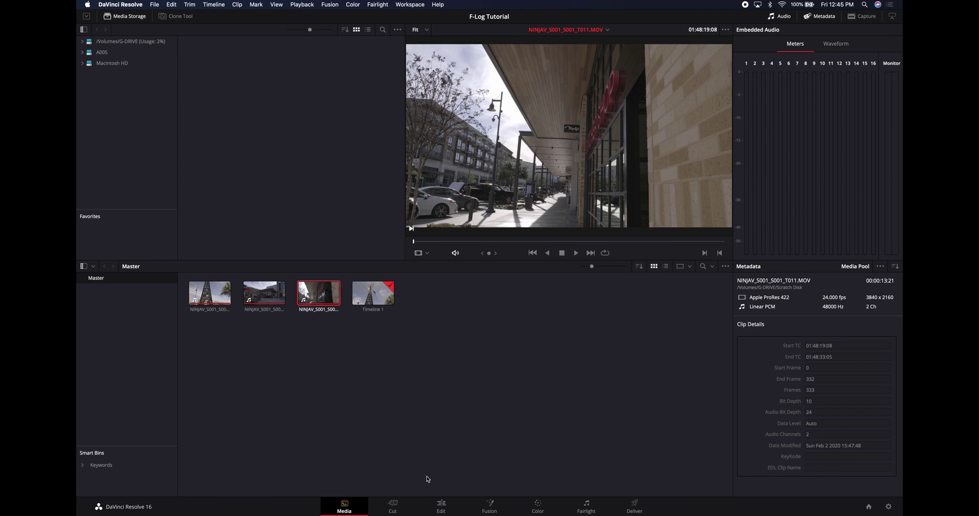
Open Timeline 1 for editing and scrub through the footage to 01:00:38:04 in the second clip.
left_click(432, 507)
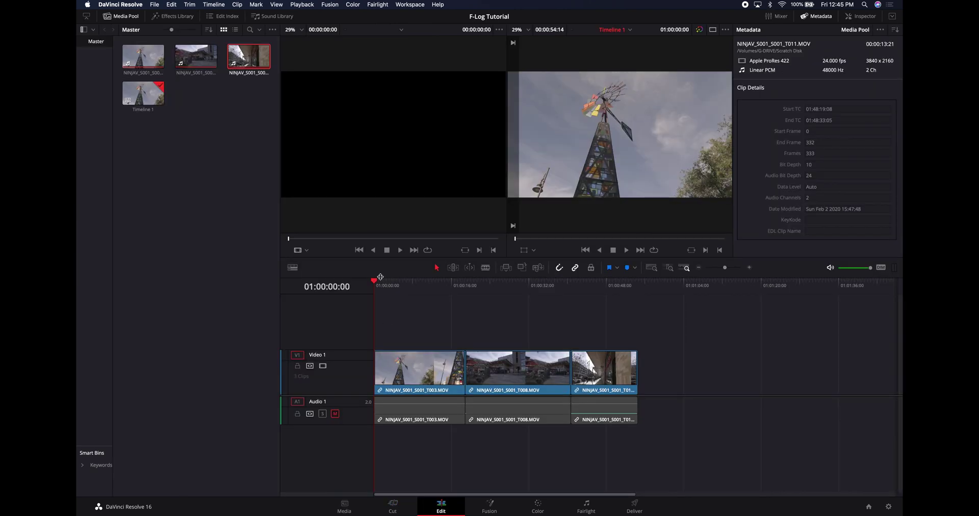
left_click_drag(380, 277, 521, 321)
left_click_drag(525, 287, 560, 339)
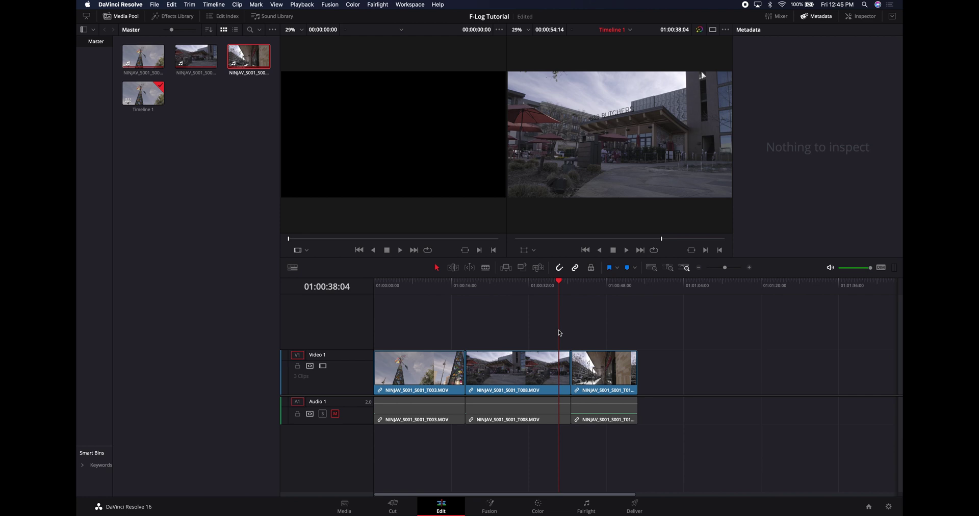
Switch to color grading and browse the LUT library to the XT30 F-Log LUTs, previewing them on the second clip.
left_click(538, 505)
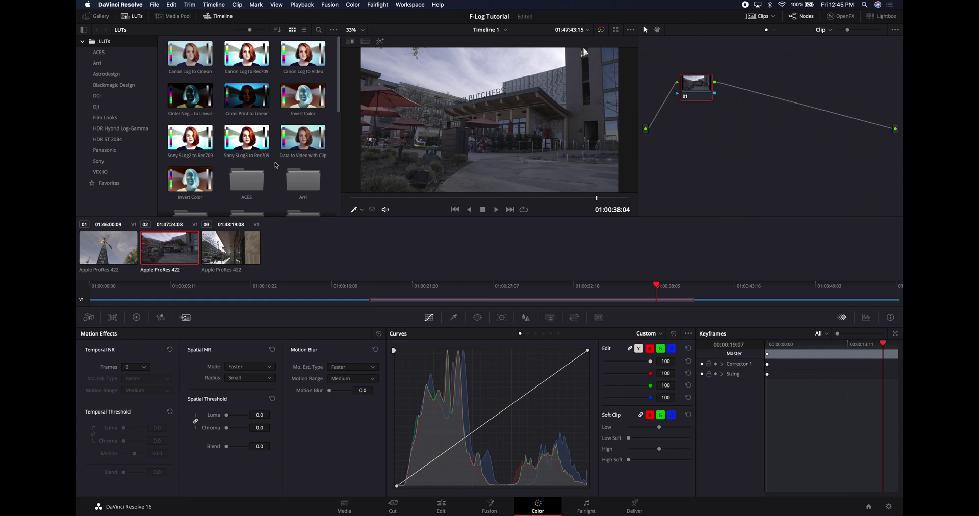
scroll(276, 165, "down", 5)
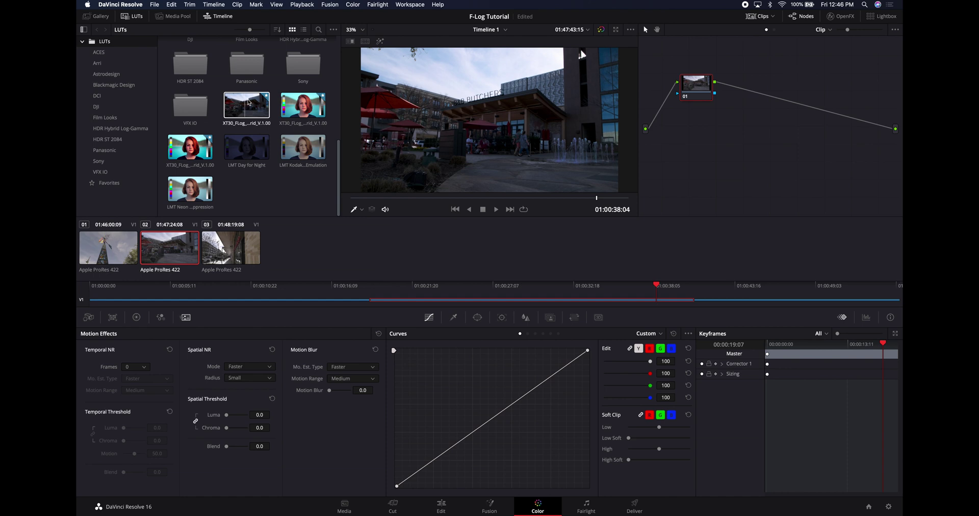
left_click(299, 107)
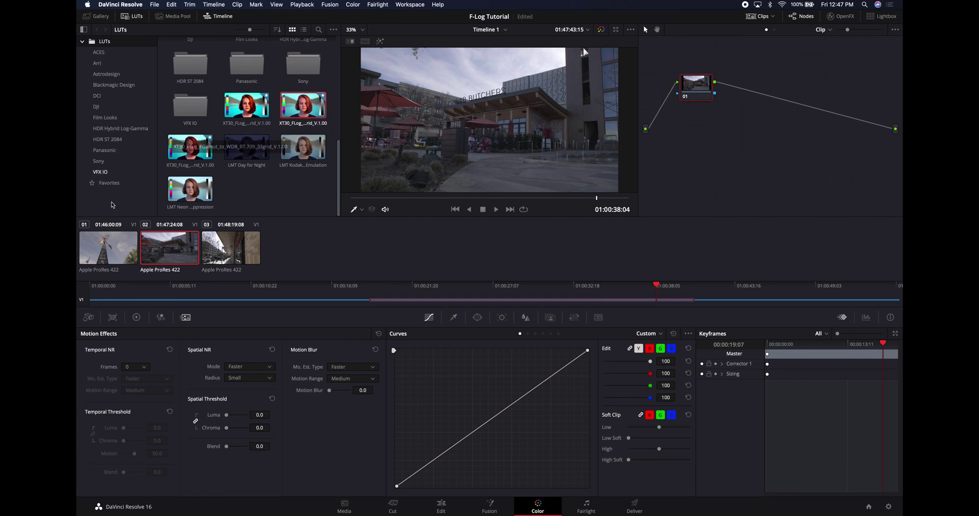
Select the first clip with the windmill and display the primaries color wheels with a floating scopes window.
left_click(97, 261)
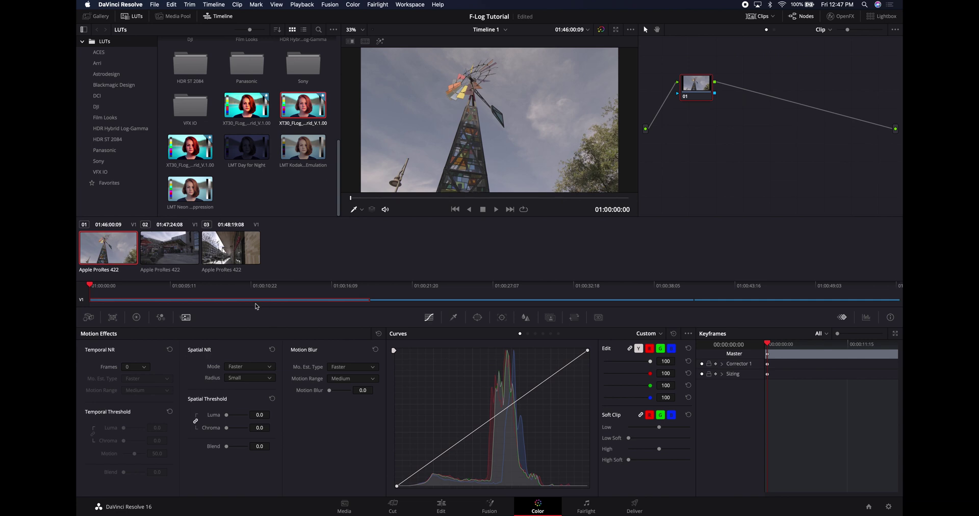
left_click(133, 318)
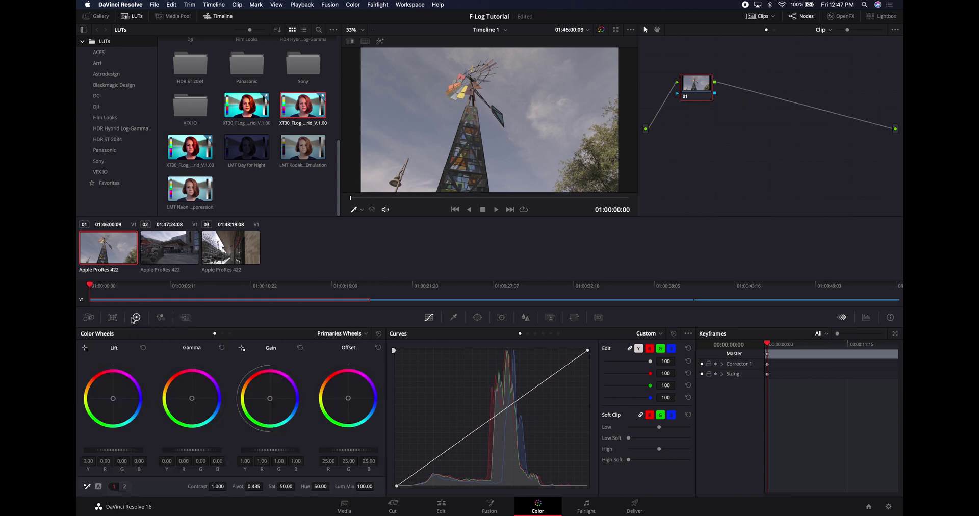
key("super+shift+w")
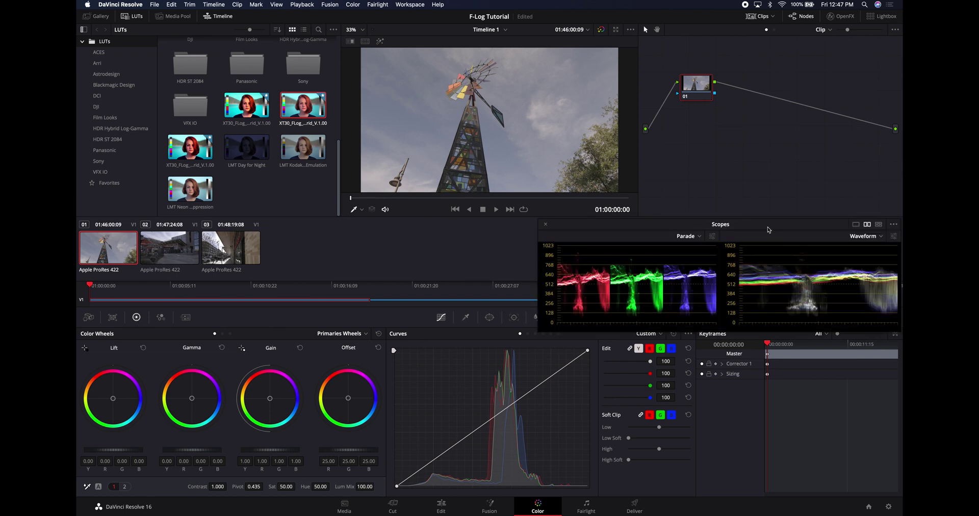
mouse_move(769, 230)
left_mouse_down()
mouse_move(722, 229)
mouse_move(758, 225)
left_mouse_up()
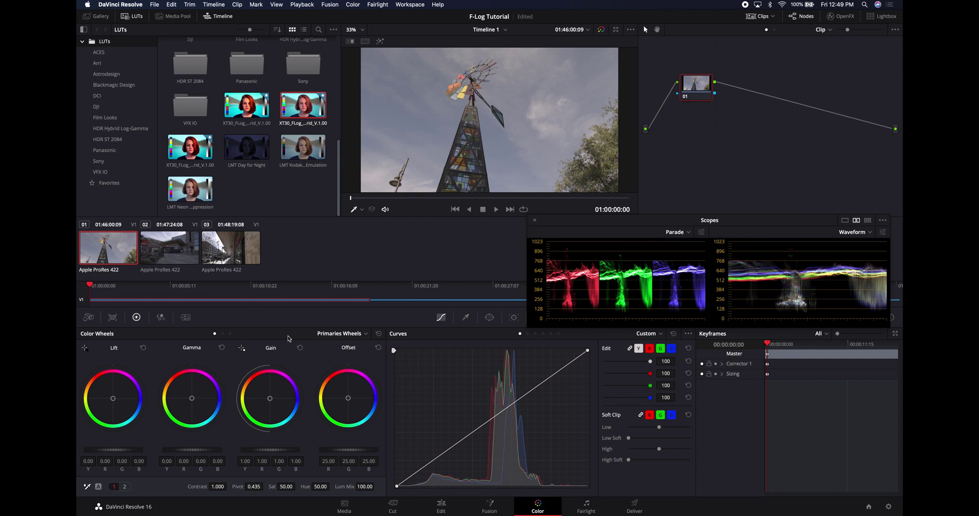
Using the Log color wheels, raise the windmill clip's Offset to 28.85 and lower its Shadow level to -0.15.
left_click(230, 334)
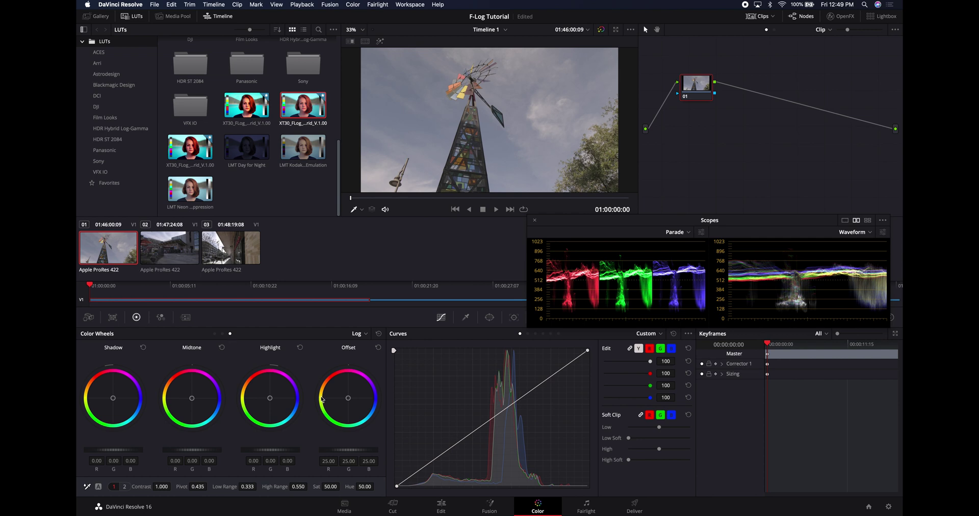
left_click_drag(322, 463, 354, 452)
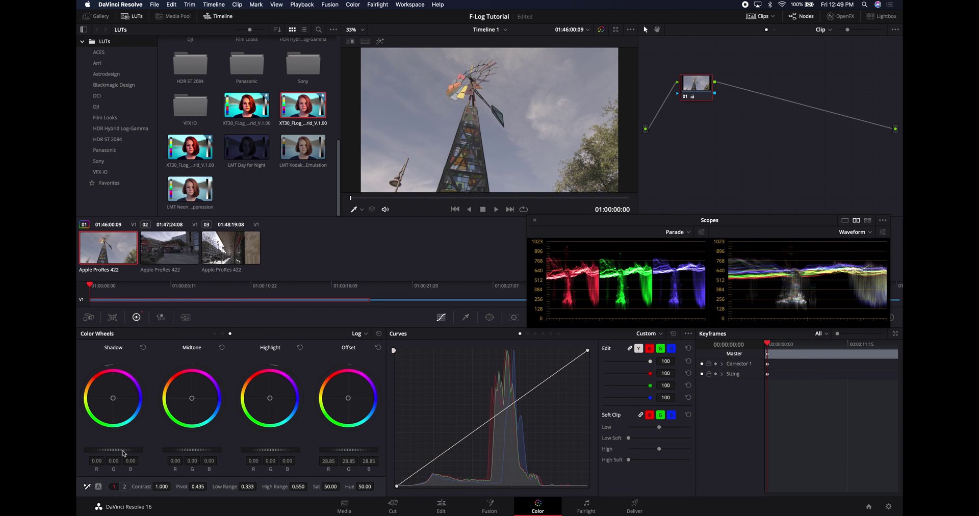
left_click_drag(123, 452, 110, 452)
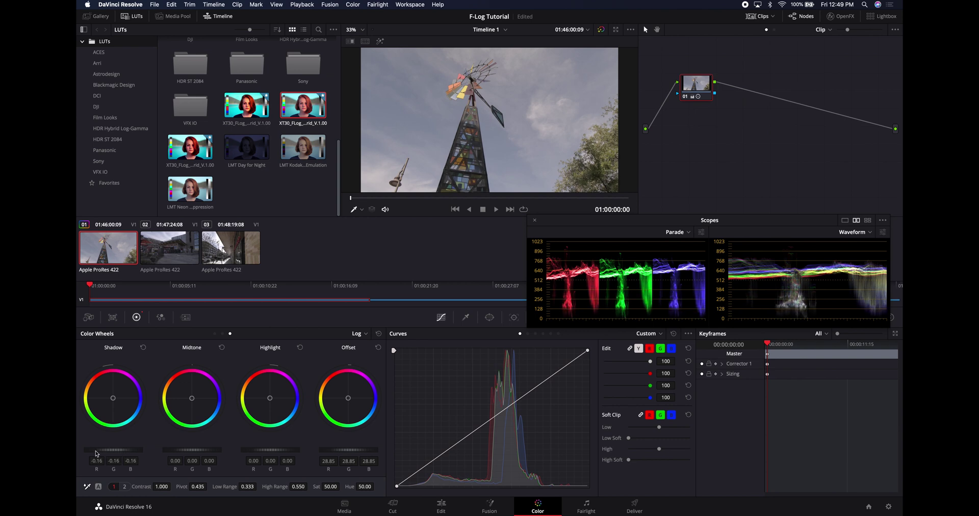
mouse_move(96, 453)
left_mouse_down()
mouse_move(113, 450)
mouse_move(101, 452)
left_mouse_up()
Set the windmill clip's contrast to 1.150.
left_click(162, 486)
type("1.3")
type("5")
key("Return")
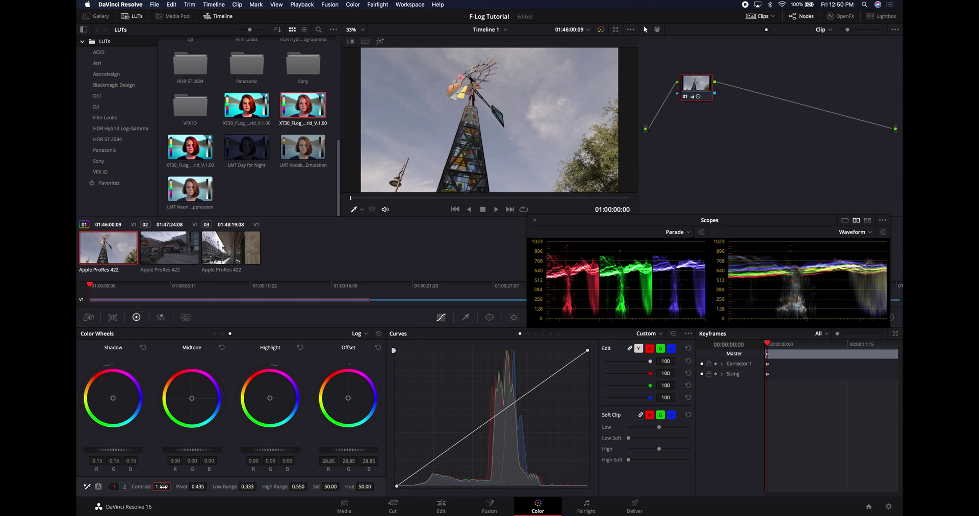
Raise the windmill clip's saturation, trying 70 and settling on 80.
left_click(330, 487)
type("70")
key("Return")
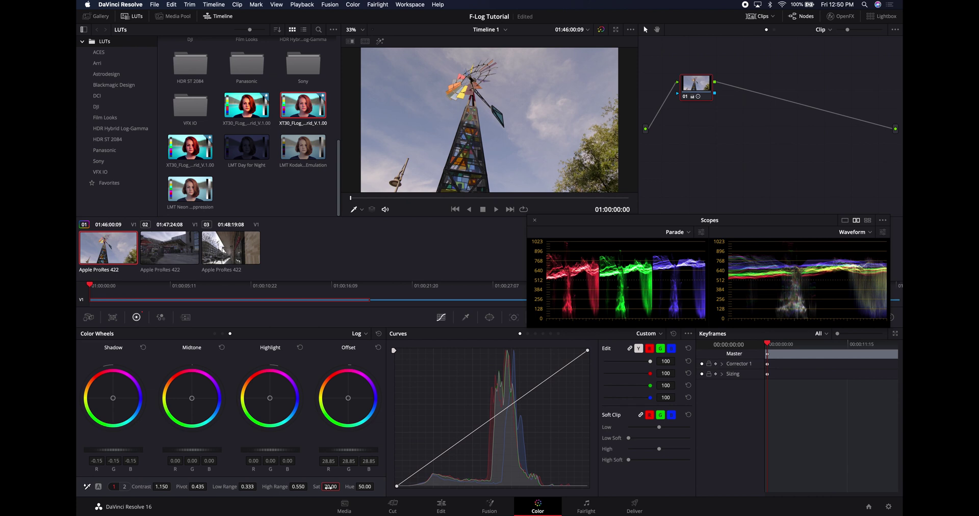
double_click(330, 486)
type("80")
key("Return")
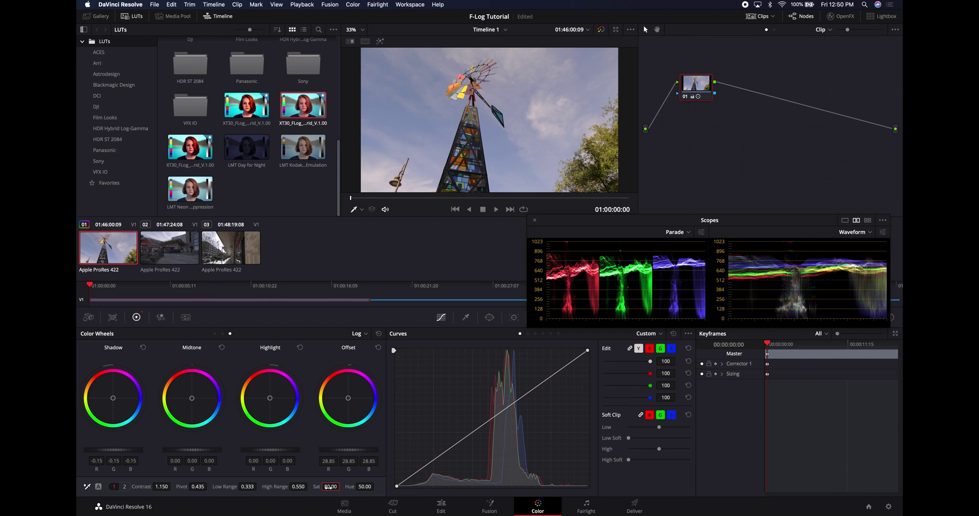
Try a cooler temperature and a stronger color boost on the windmill clip, resetting each to 0.
left_click(125, 487)
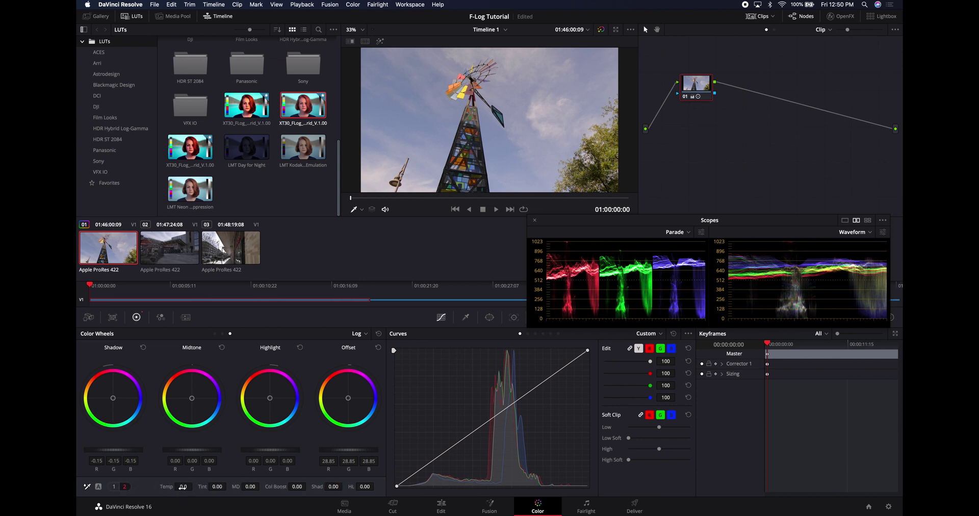
left_click_drag(183, 487, 195, 486)
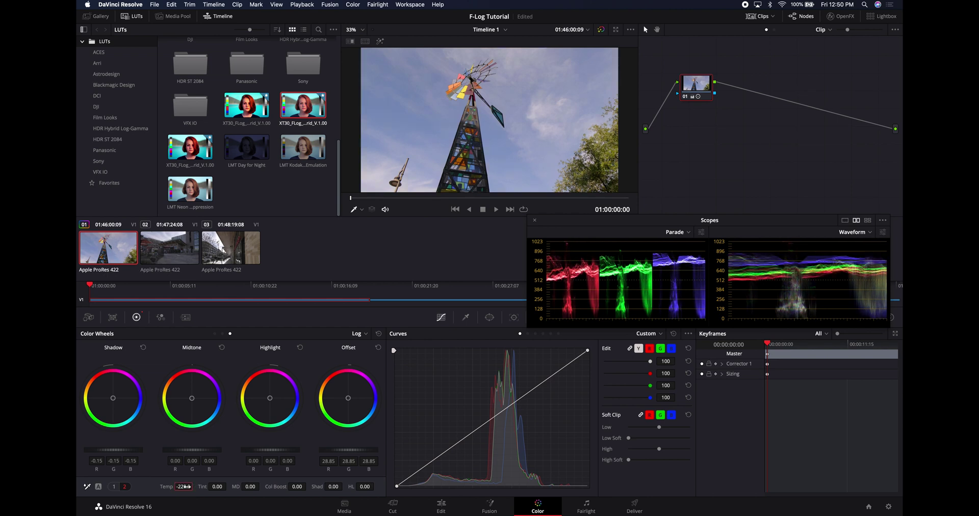
double_click(187, 486)
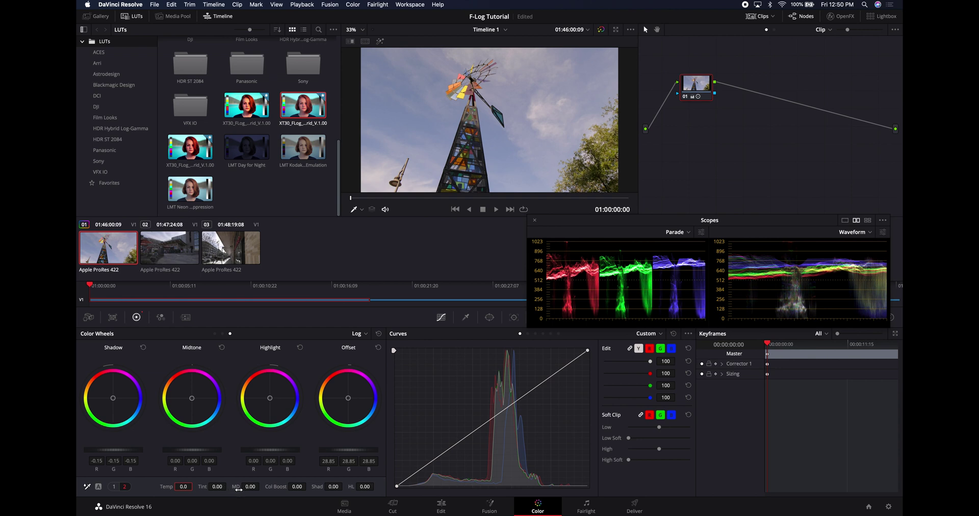
mouse_move(297, 486)
left_mouse_down()
mouse_move(306, 487)
mouse_move(295, 488)
left_mouse_up()
left_click(297, 487)
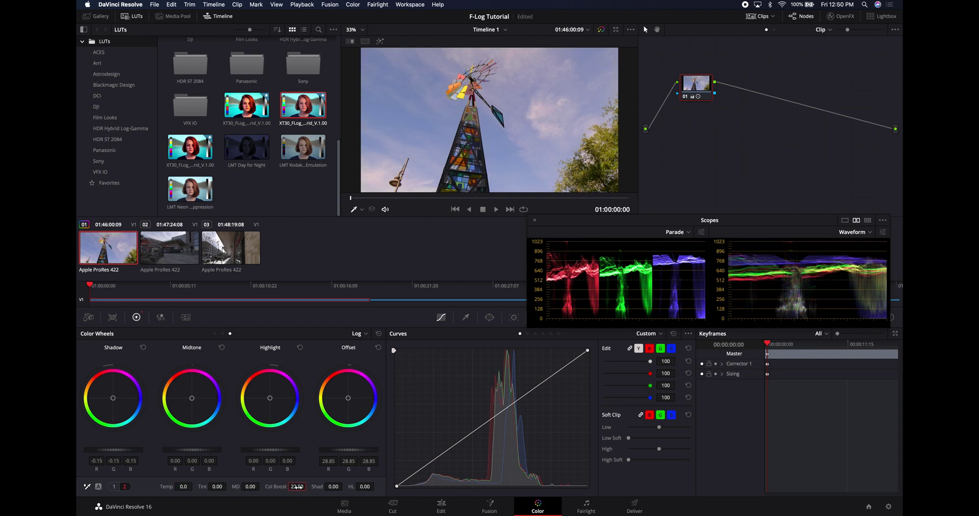
type("0")
key("Return")
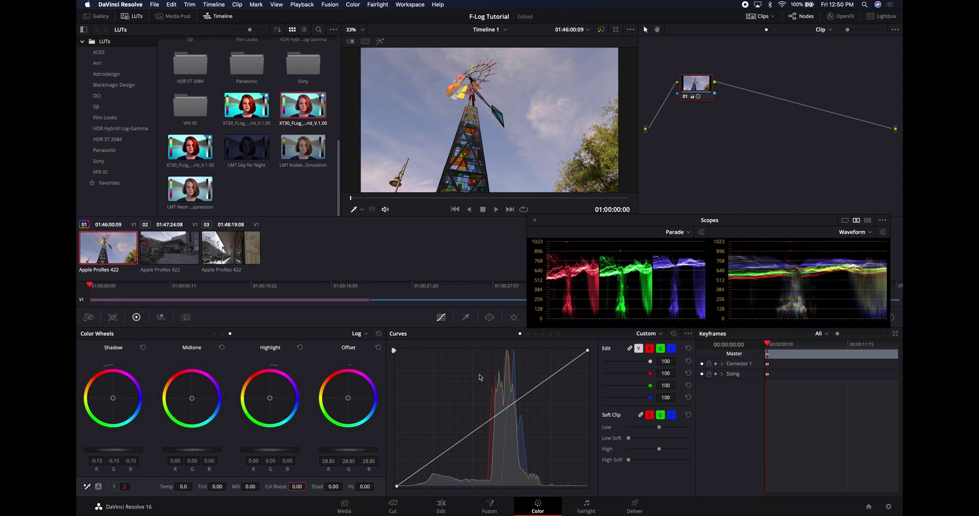
Lower the Midtone level of the windmill clip to -0.08 in the Log wheels.
left_click(114, 487)
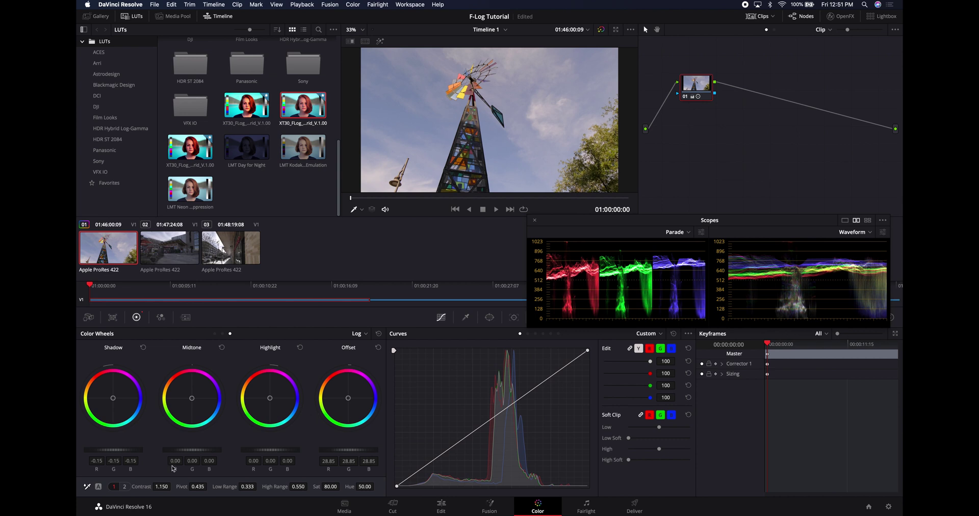
left_click_drag(191, 449, 187, 450)
Unlink the custom curve channels and shape the luma curve with four points placed slightly below the diagonal from shadows to highlights.
left_click(630, 348)
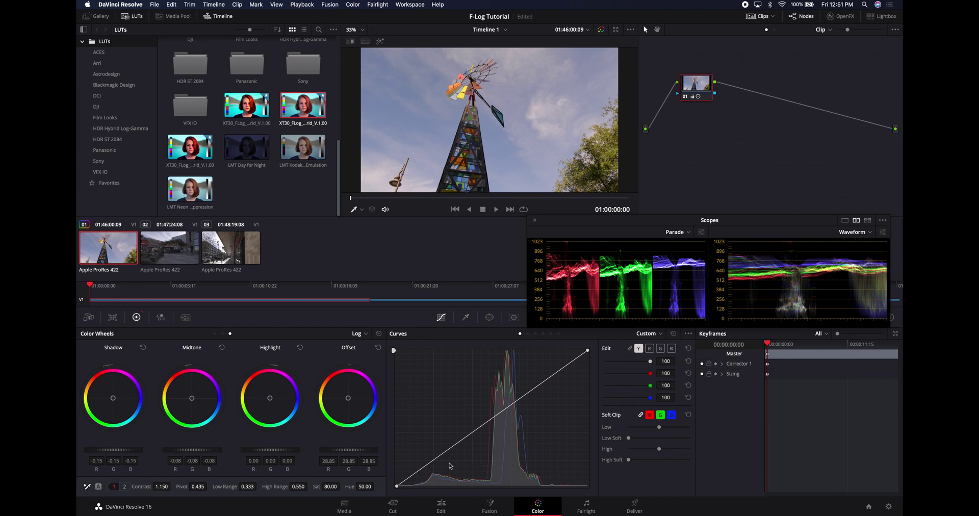
left_click_drag(438, 458, 433, 464)
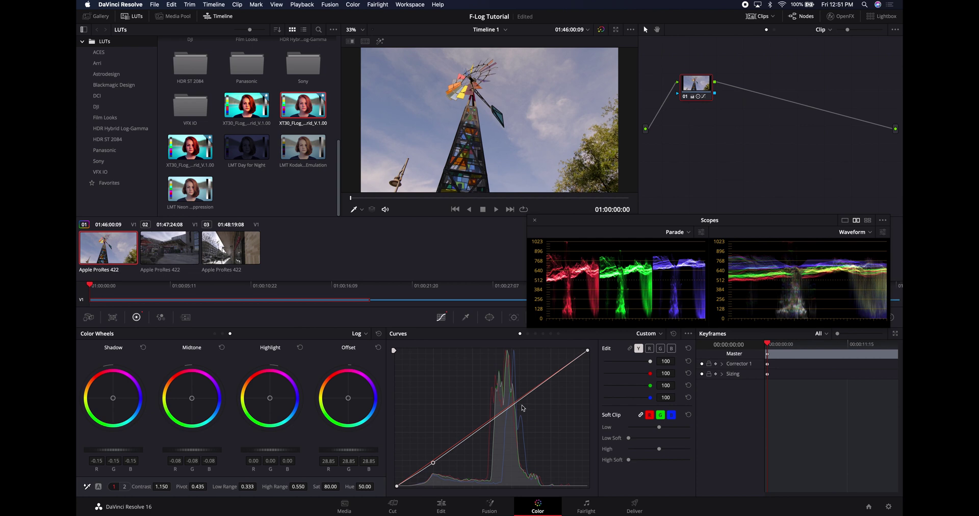
left_click(495, 416)
right_click(495, 416)
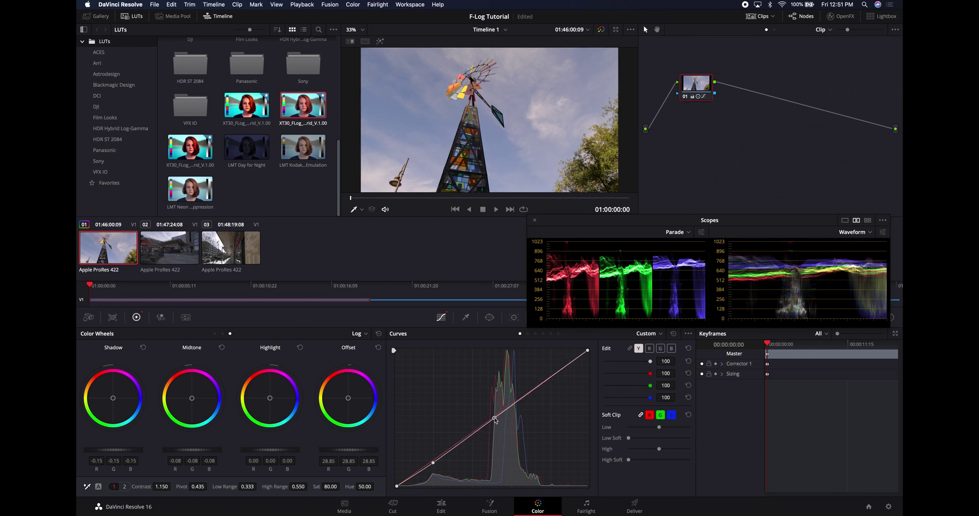
left_click(470, 437)
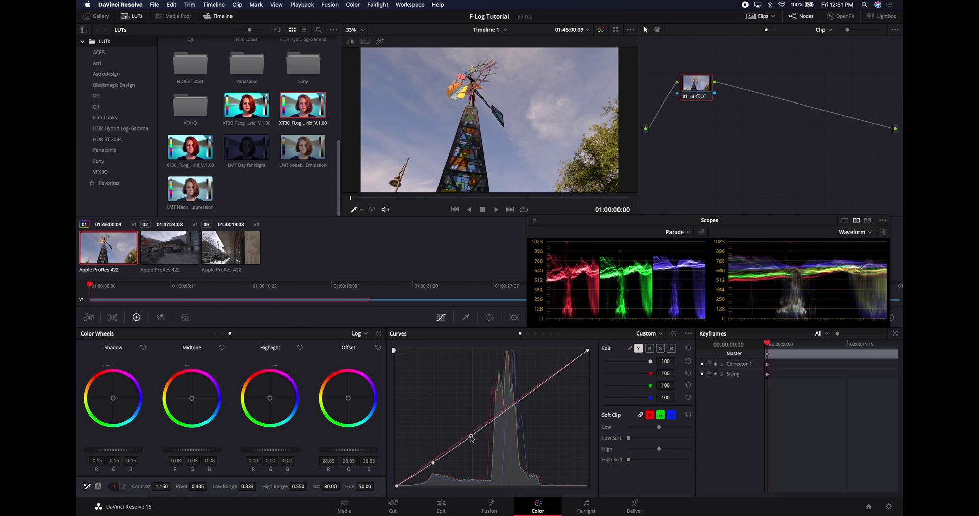
left_click(579, 358)
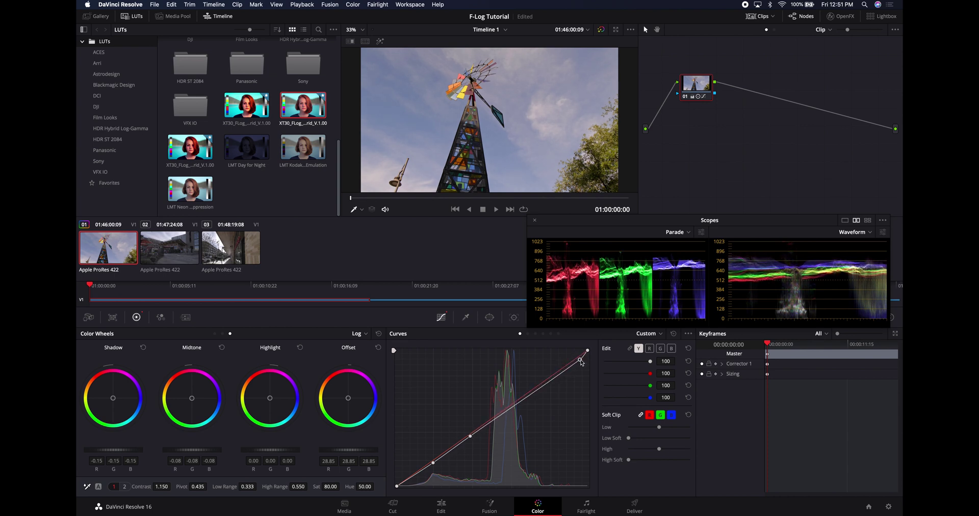
left_click_drag(579, 359, 582, 360)
left_click(522, 400)
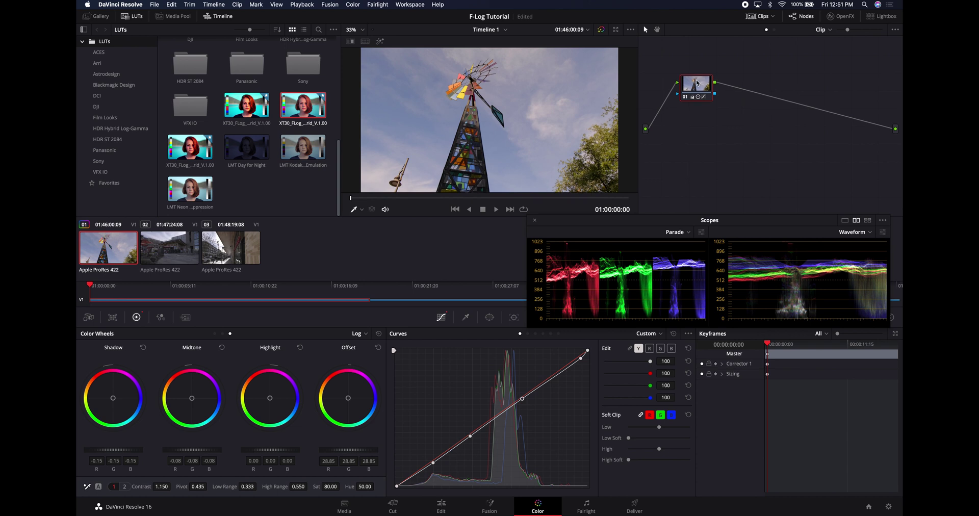
Compare the image with the grade disabled and re-enabled, and warm the color temperature to 140.
key("ctrl+d")
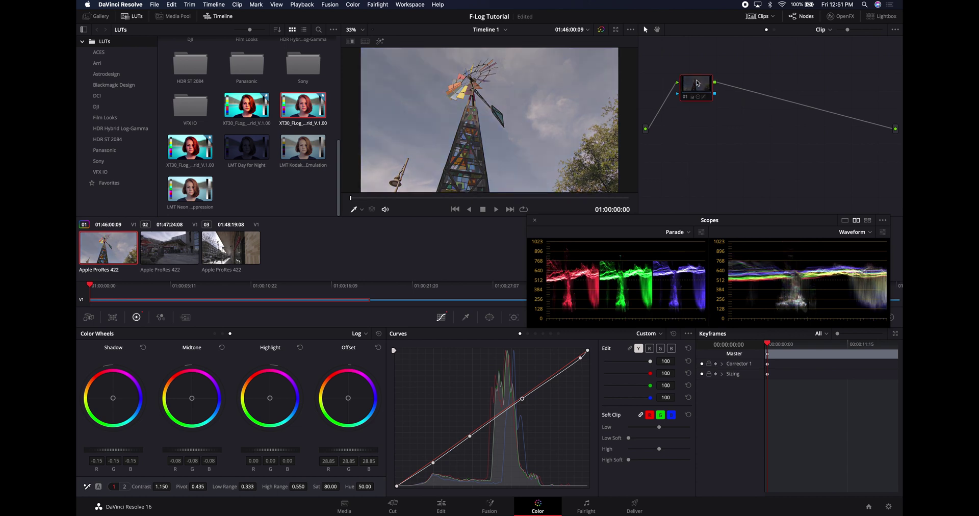
key("ctrl+d")
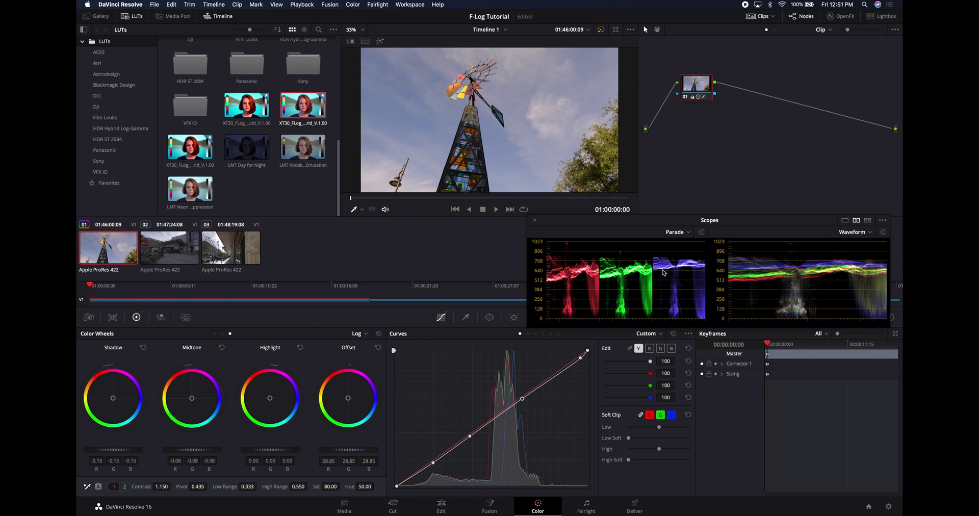
left_click(125, 487)
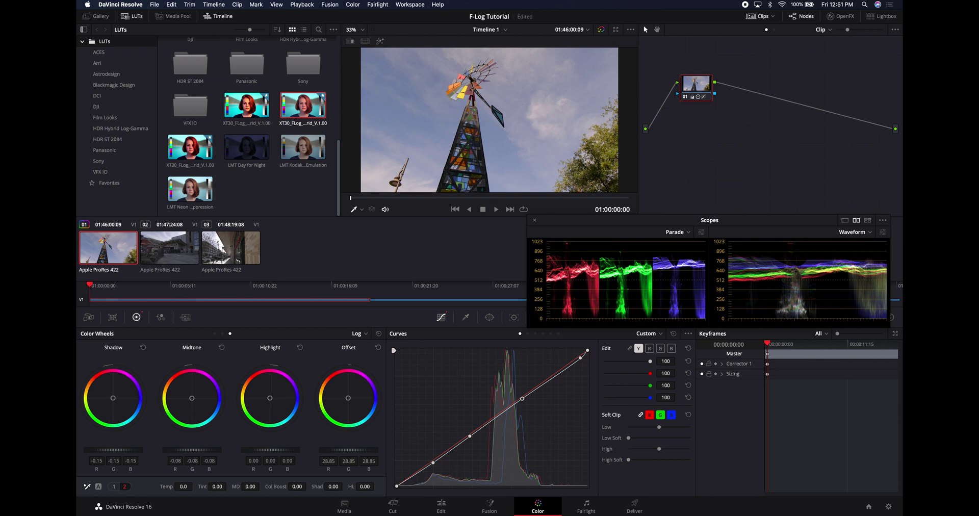
left_click_drag(184, 488, 180, 488)
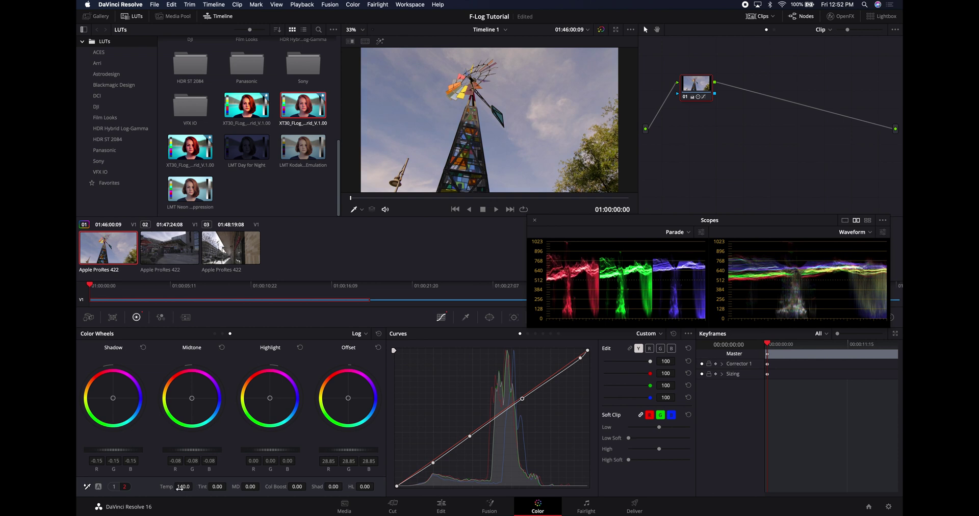
Scrub ahead in the windmill clip and play it back to review the grade in motion.
left_click(403, 198)
mouse_move(404, 198)
left_mouse_down()
mouse_move(502, 198)
mouse_move(415, 198)
left_mouse_up()
key("space")
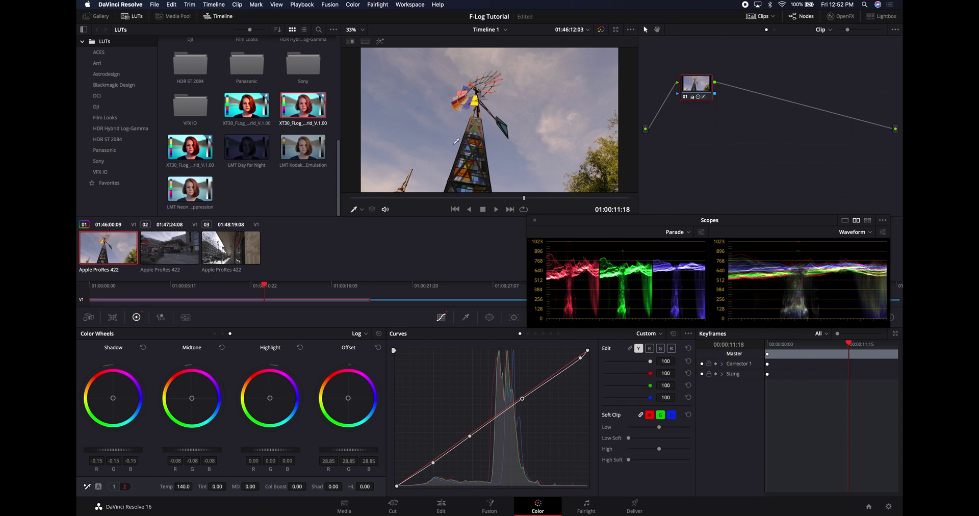
Set the Shadow level to -0.12 near the windmill clip's end and add a slightly raised point in the luma curve's deep shadows.
left_click_drag(533, 199, 624, 187)
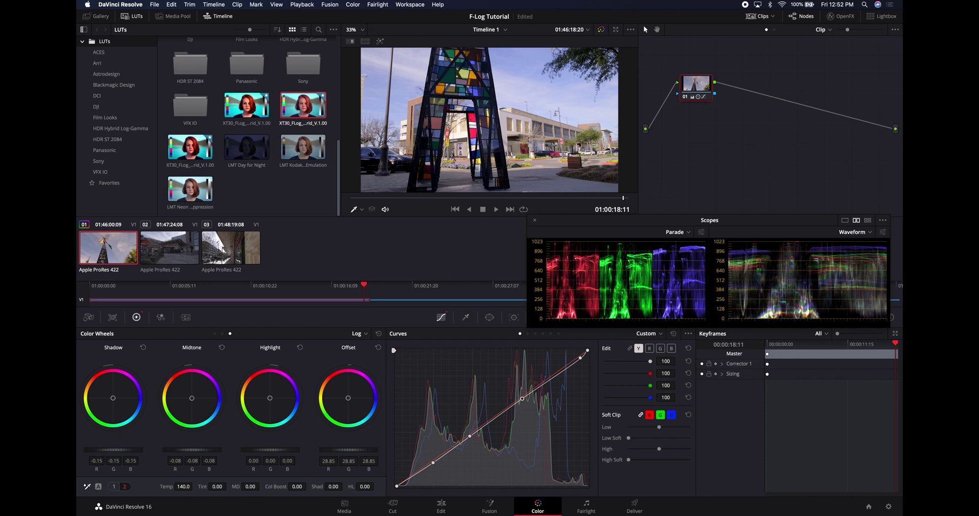
left_click_drag(108, 451, 109, 451)
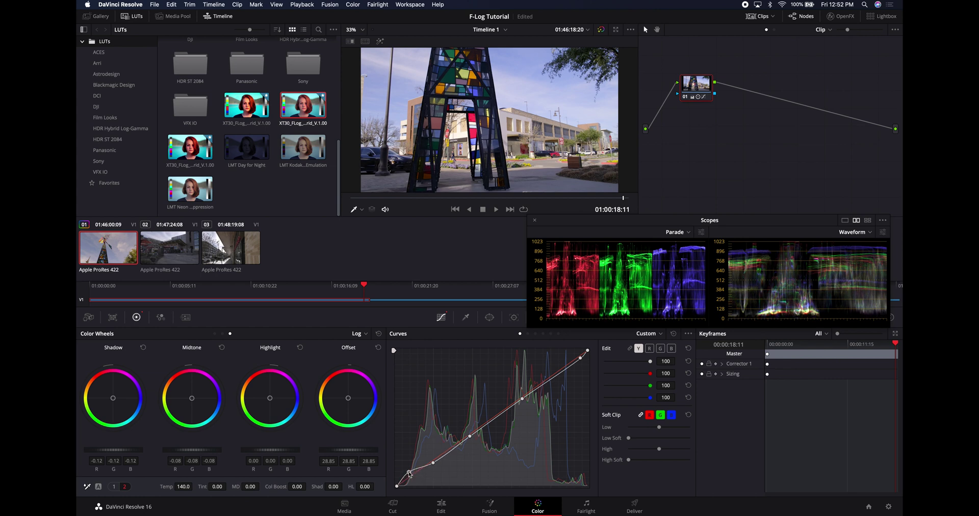
left_click(411, 473)
left_click_drag(480, 198, 620, 185)
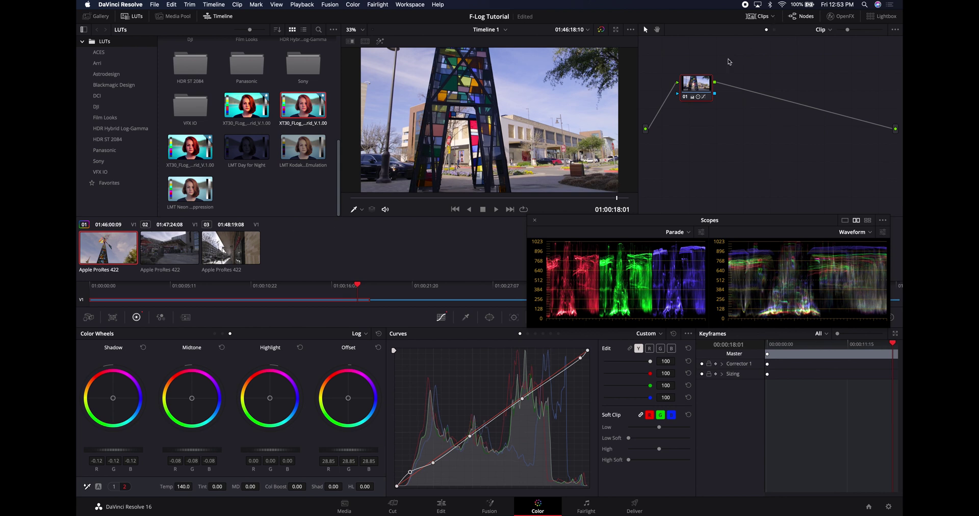
Disable the manual grade node, apply the XT30 F-Log to ETERNA BT.709 LUT on a new serial node, and scrub through the clip.
key("super+d")
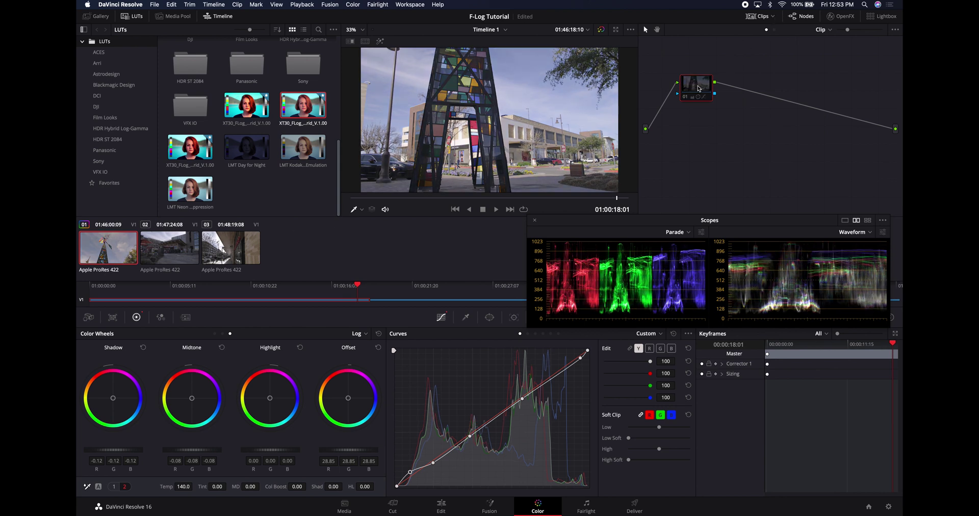
key("alt+s")
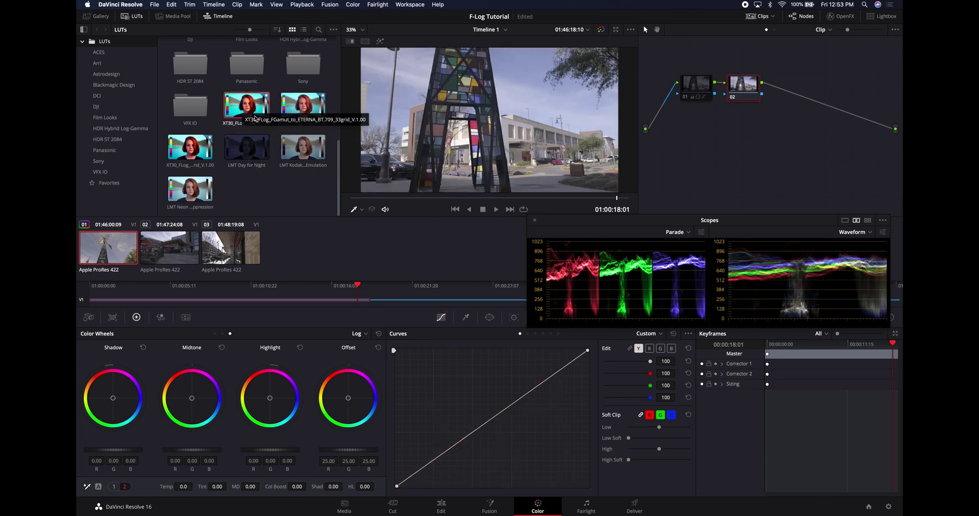
left_click_drag(254, 113, 755, 91)
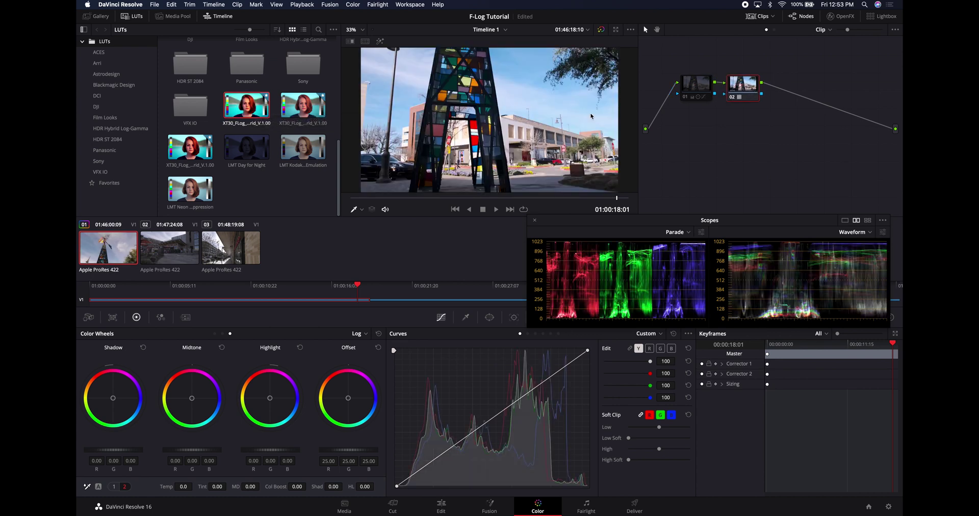
left_click_drag(436, 199, 627, 198)
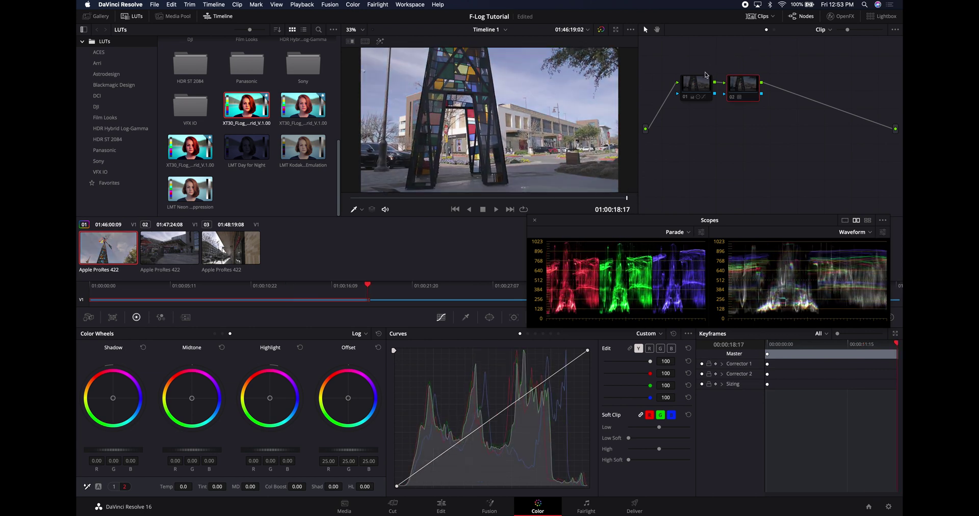
Compare the manual grade with the ETERNA LUT on the windmill clip and delete the LUT node.
left_click(703, 80)
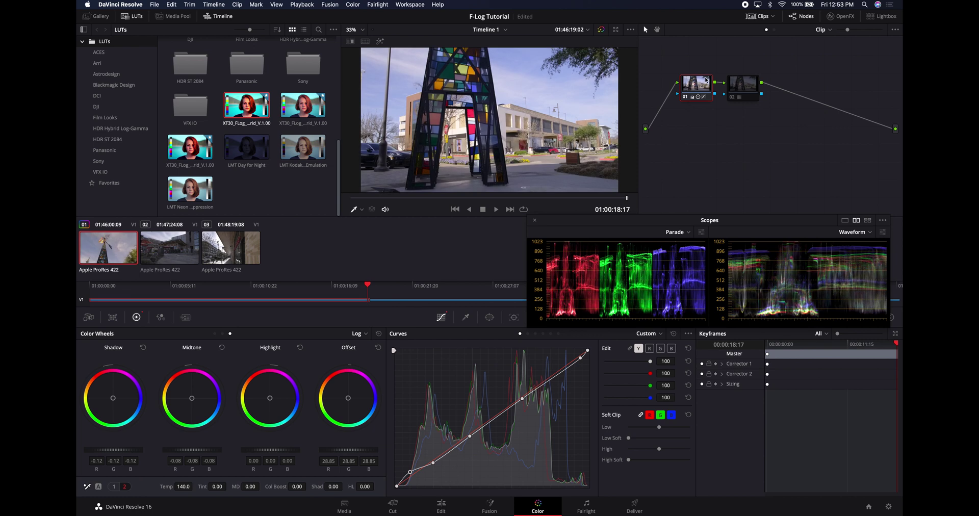
left_click(737, 86)
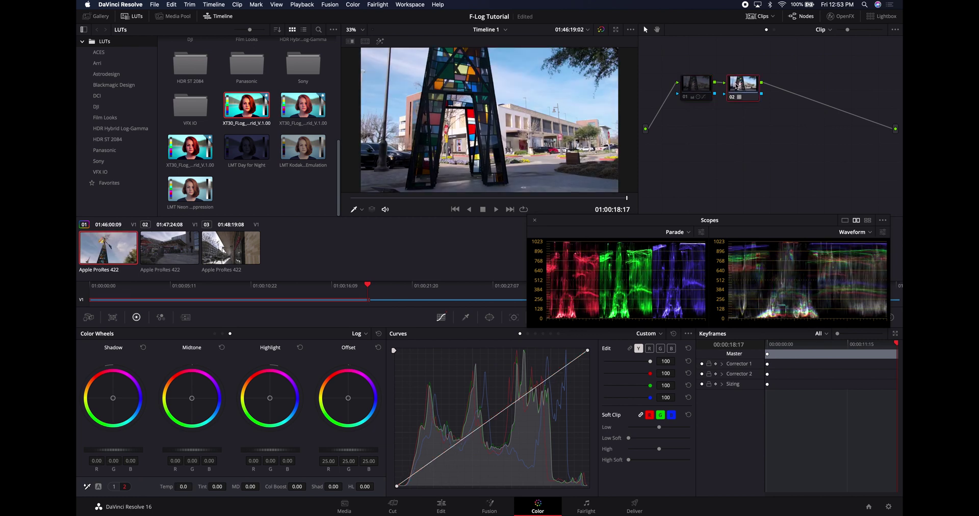
key("ctrl+d")
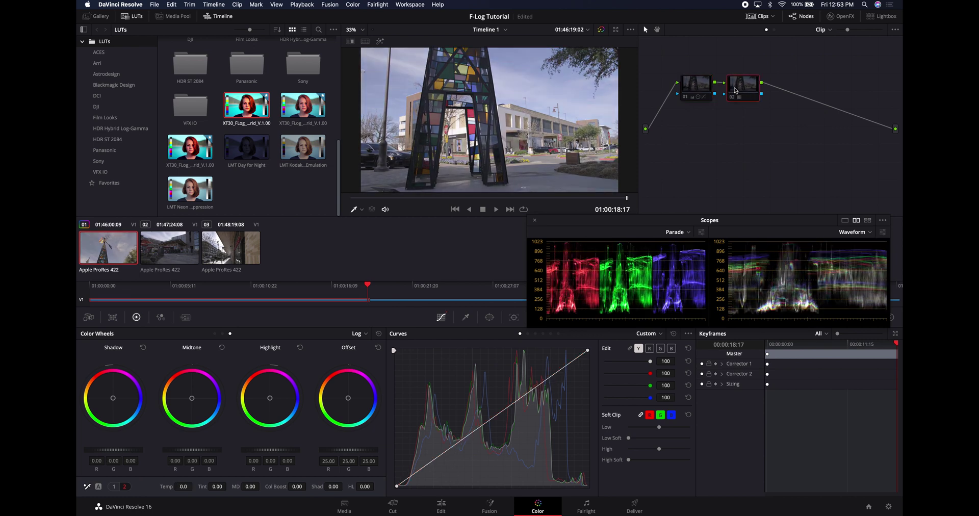
key("Delete")
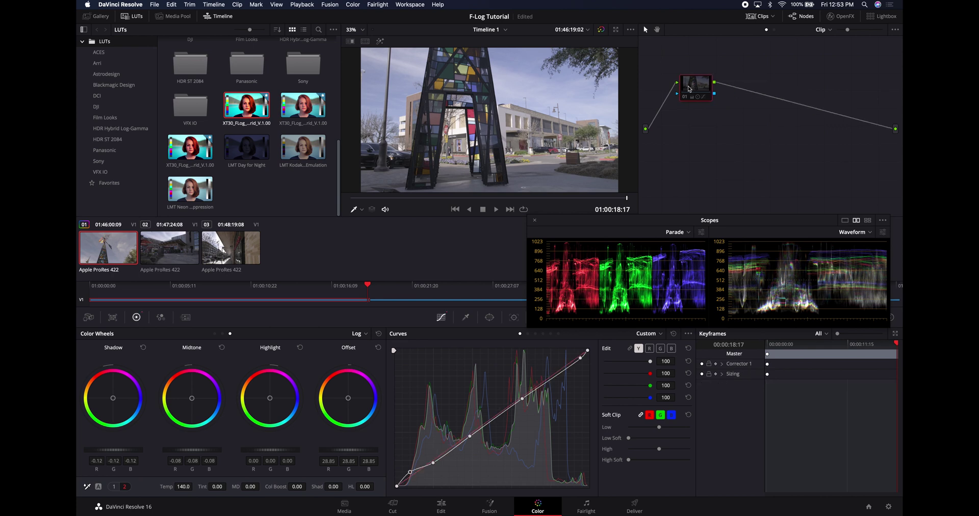
Try the XT30 F-Log LUT beside the ETERNA one on a new serial node, scrub through the clip, and delete that node.
key("alt+s")
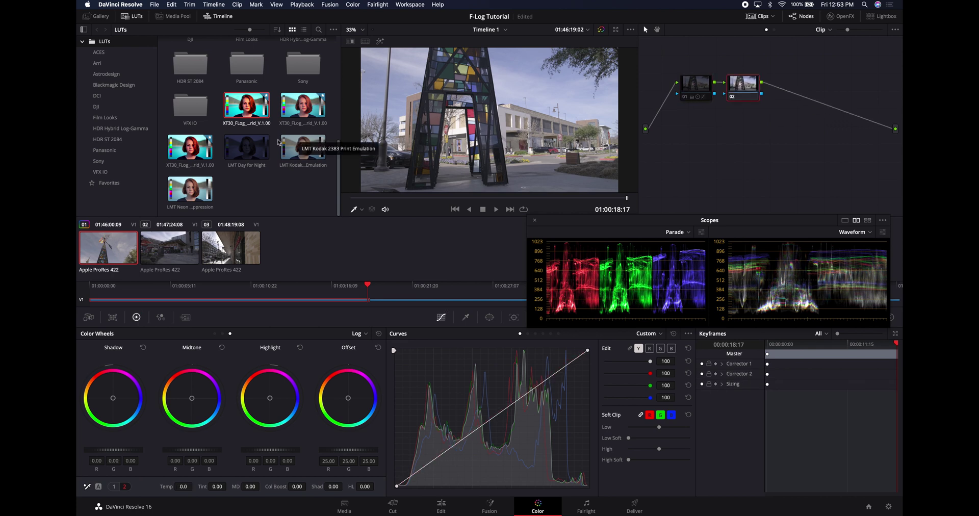
left_click_drag(303, 107, 747, 90)
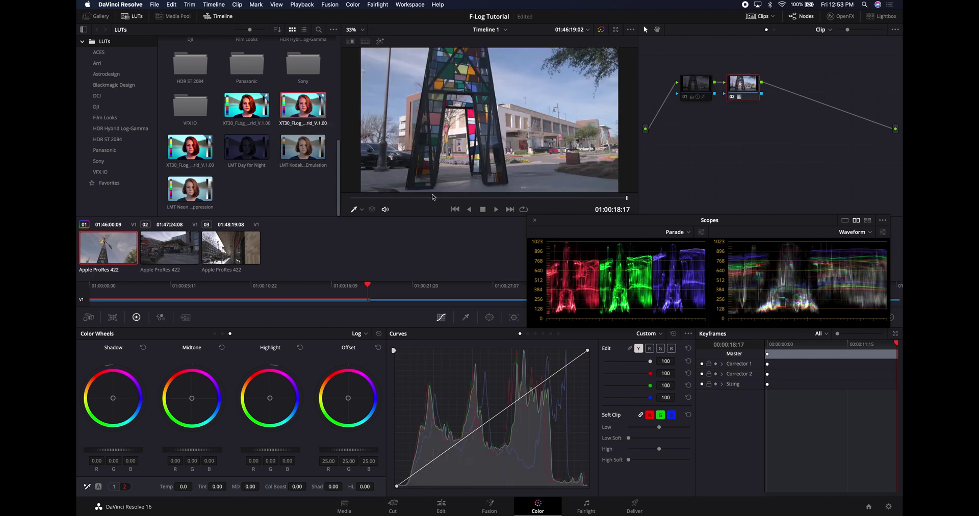
mouse_move(420, 201)
left_mouse_down()
mouse_move(359, 197)
mouse_move(604, 198)
left_mouse_up()
left_click(745, 87)
key("Delete")
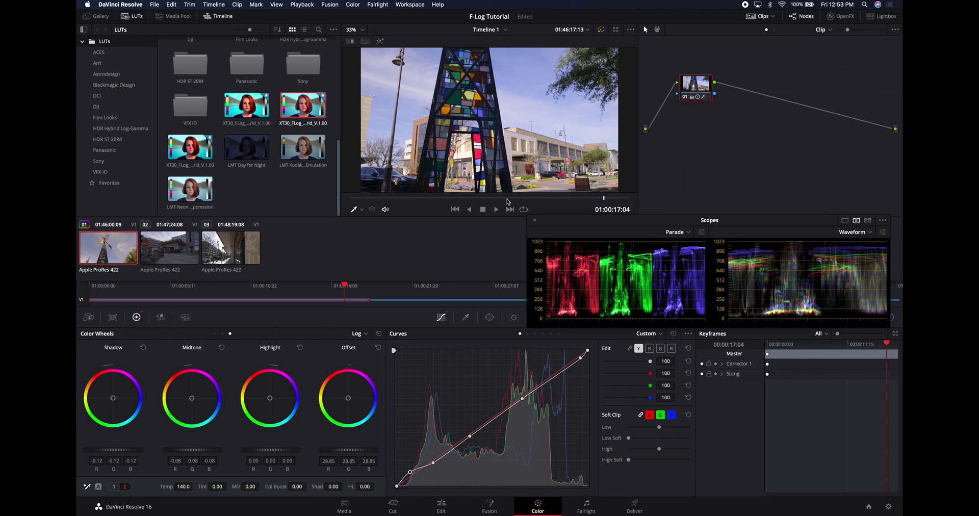
Open the second clip at a frame past its middle and raise its Offset to 32.40 in the Log wheels.
left_click(418, 199)
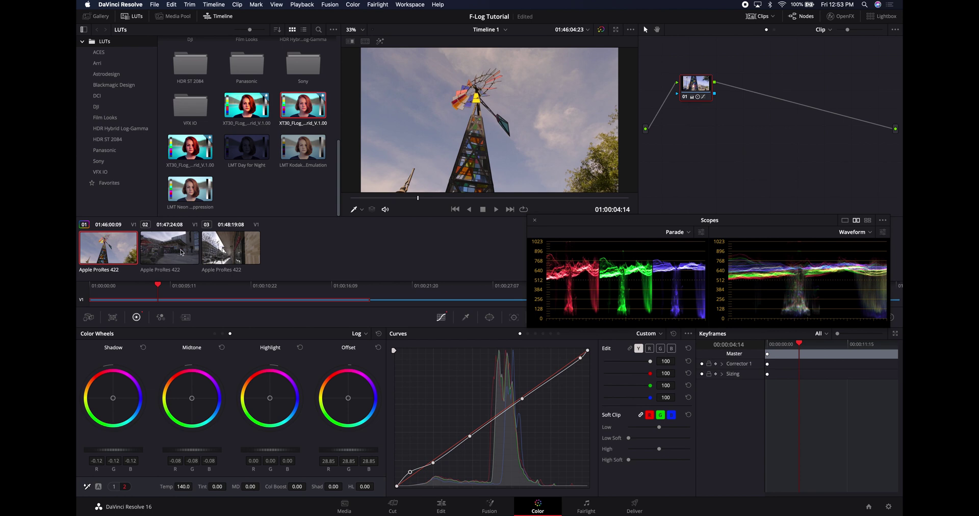
left_click(182, 252)
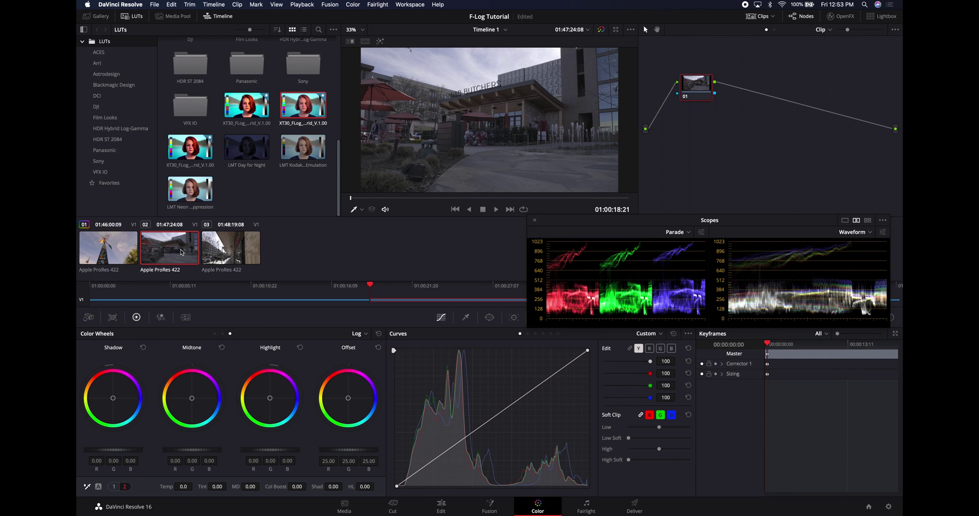
left_click(386, 199)
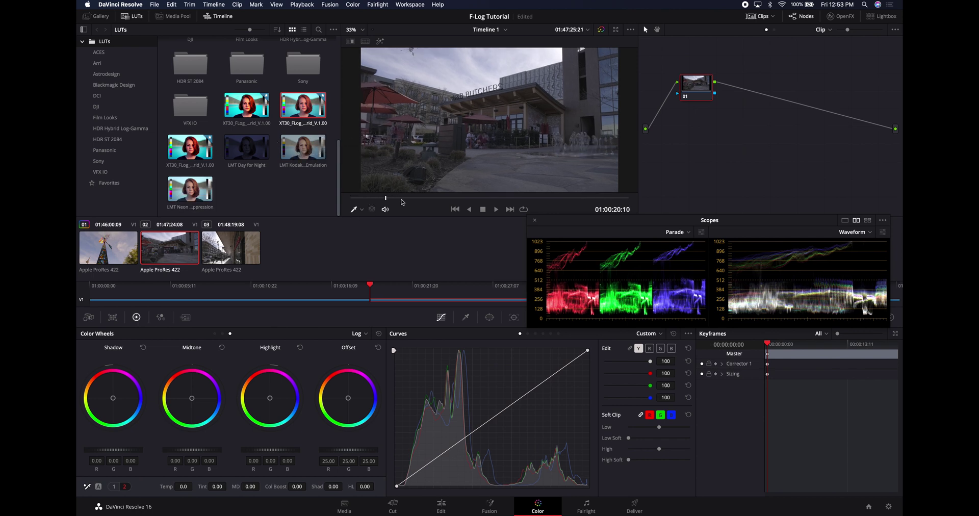
mouse_move(401, 202)
left_mouse_down()
mouse_move(491, 198)
mouse_move(412, 206)
left_mouse_up()
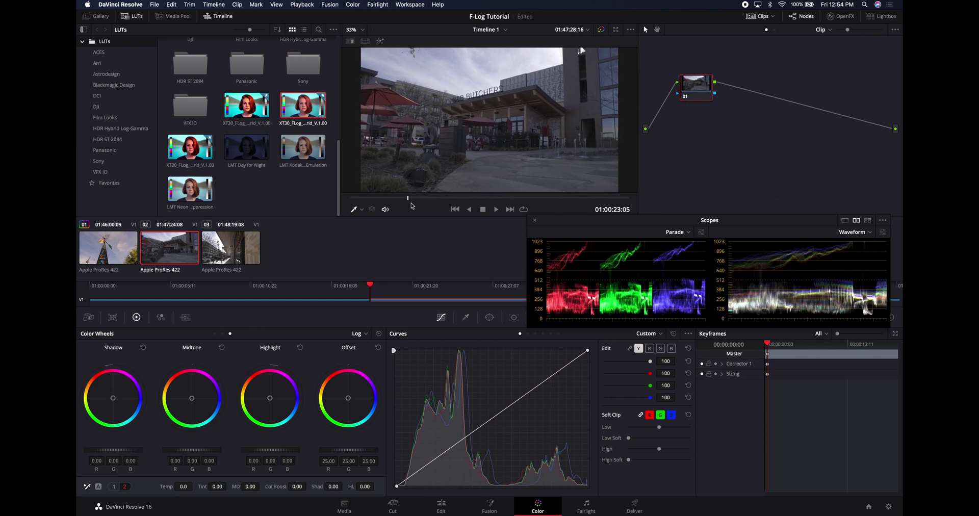
left_click(539, 198)
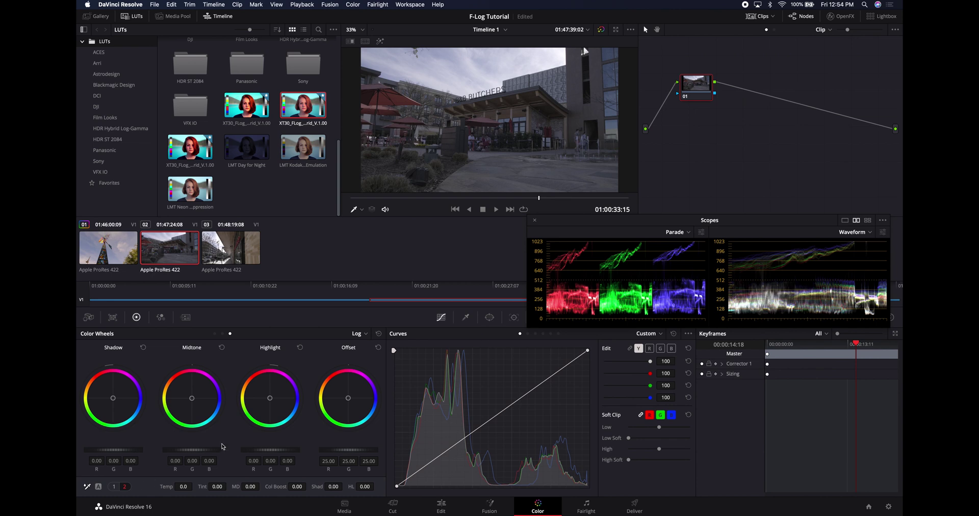
left_click(113, 486)
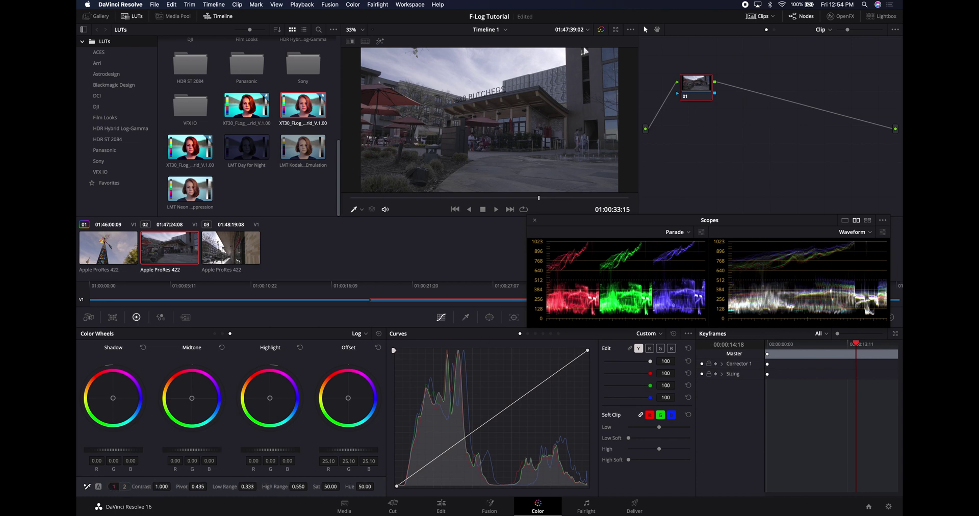
mouse_move(345, 450)
left_mouse_down()
mouse_move(357, 450)
mouse_move(344, 452)
left_mouse_up()
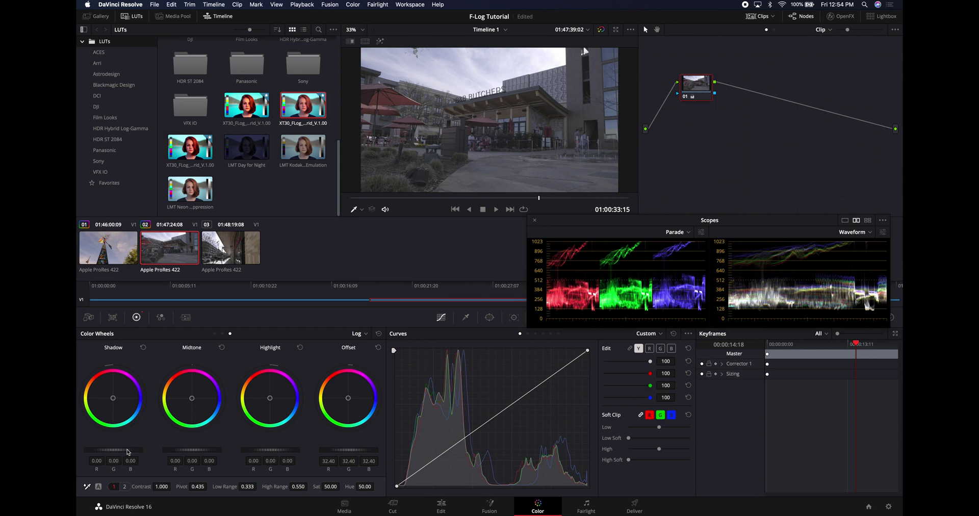
Lower the second clip's Shadow level to -0.15 and its Highlight level to -0.19.
left_click_drag(129, 451, 124, 452)
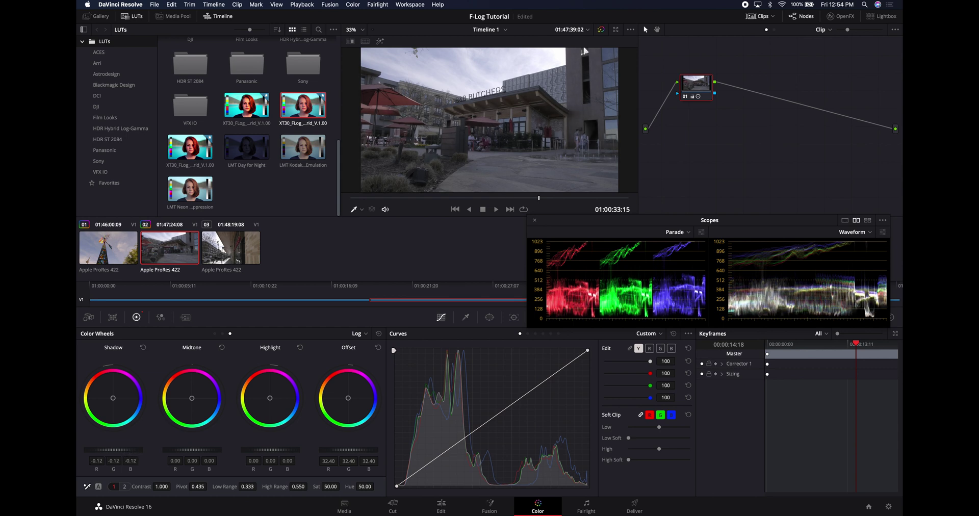
left_click_drag(125, 452, 124, 453)
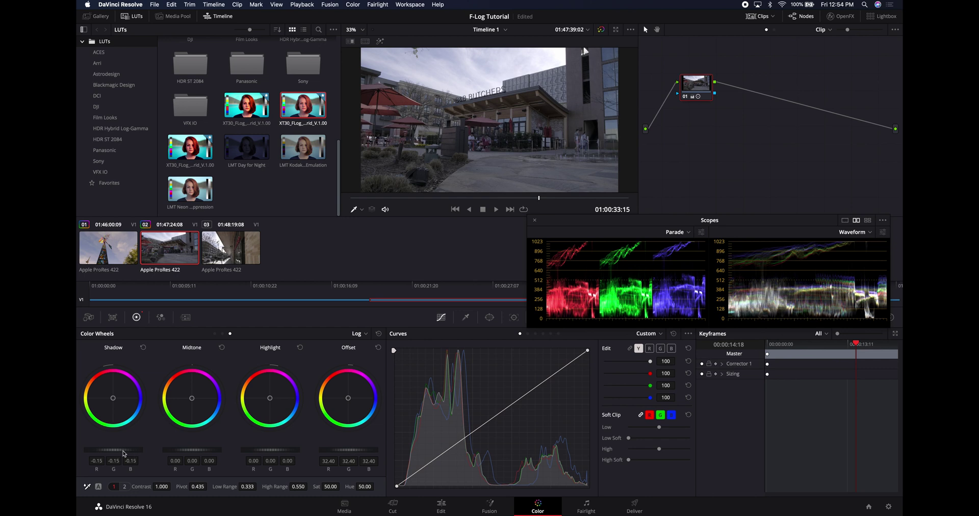
mouse_move(284, 455)
left_mouse_down()
mouse_move(294, 453)
mouse_move(281, 453)
left_mouse_up()
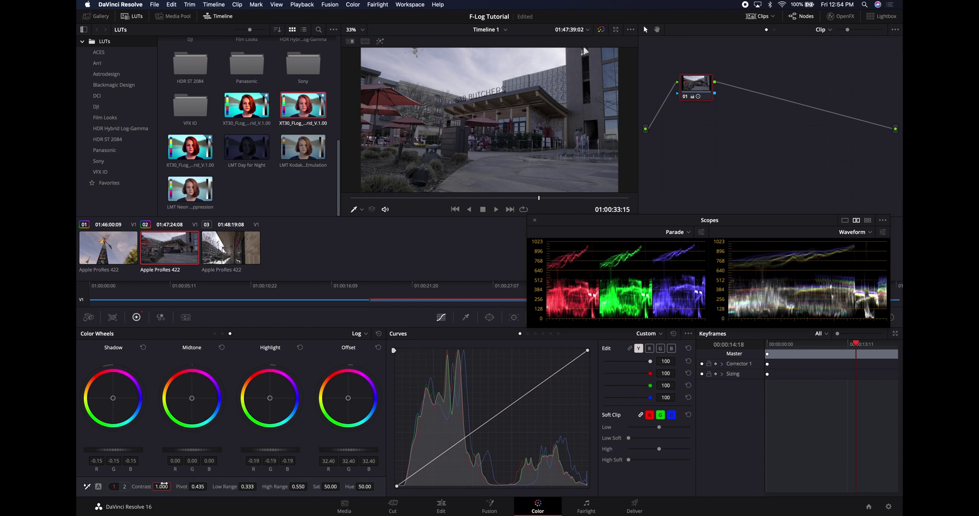
Set the second clip's contrast to 1.150 and its saturation to 80.
left_click_drag(164, 486, 176, 486)
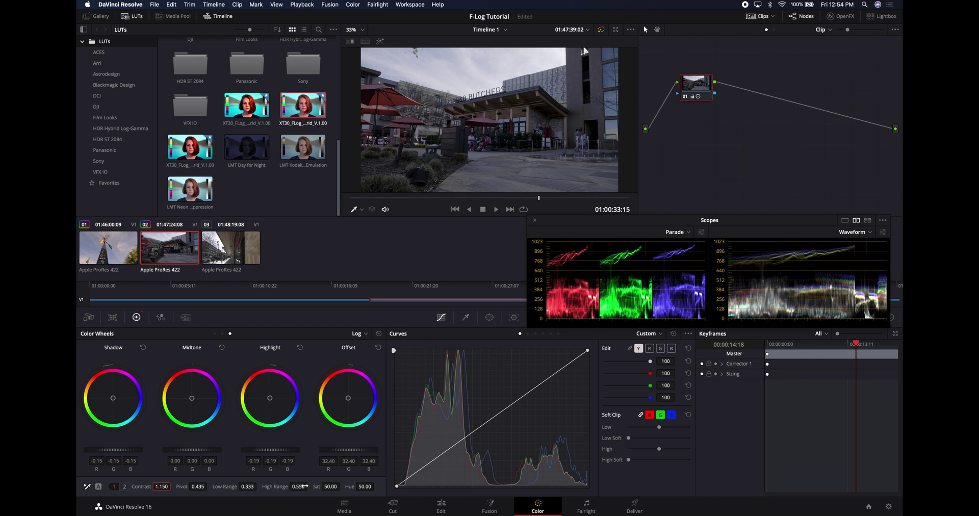
double_click(331, 487)
type("75")
key("Return")
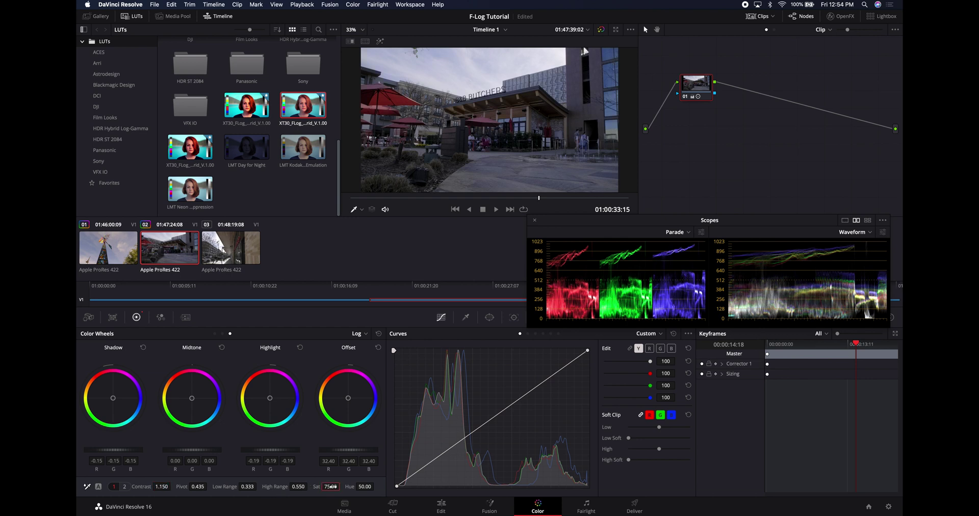
double_click(332, 487)
type("80")
key("Return")
Try adjusting the second clip's color temperature.
left_click(123, 488)
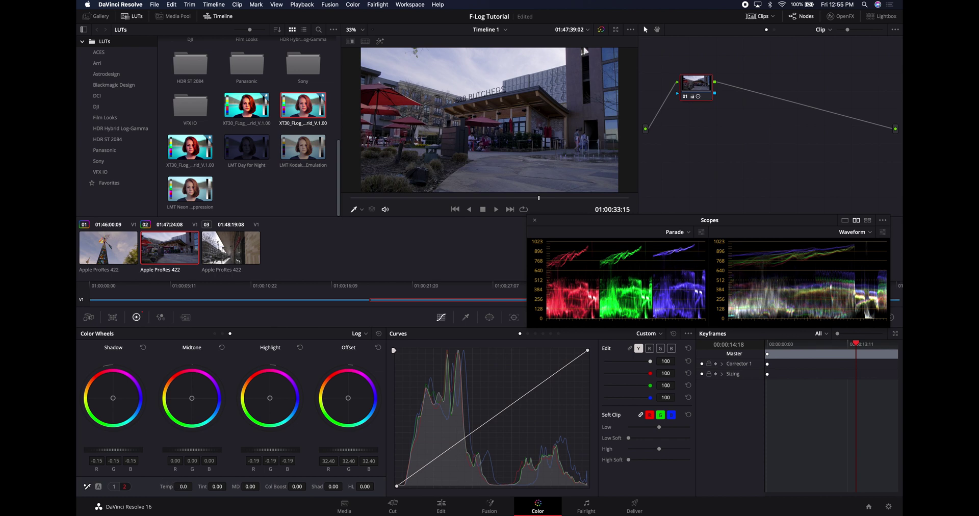
mouse_move(190, 486)
left_mouse_down()
mouse_move(176, 487)
mouse_move(193, 486)
left_mouse_up()
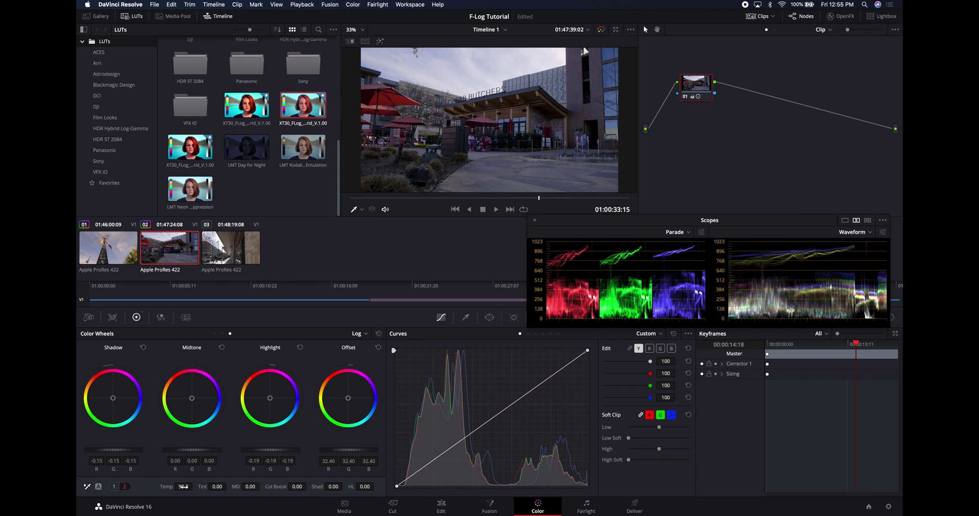
left_click_drag(183, 486, 184, 487)
Raise the second clip's Midtone level to 0.28 and compare the image with the grade disabled and re-enabled.
left_click(114, 487)
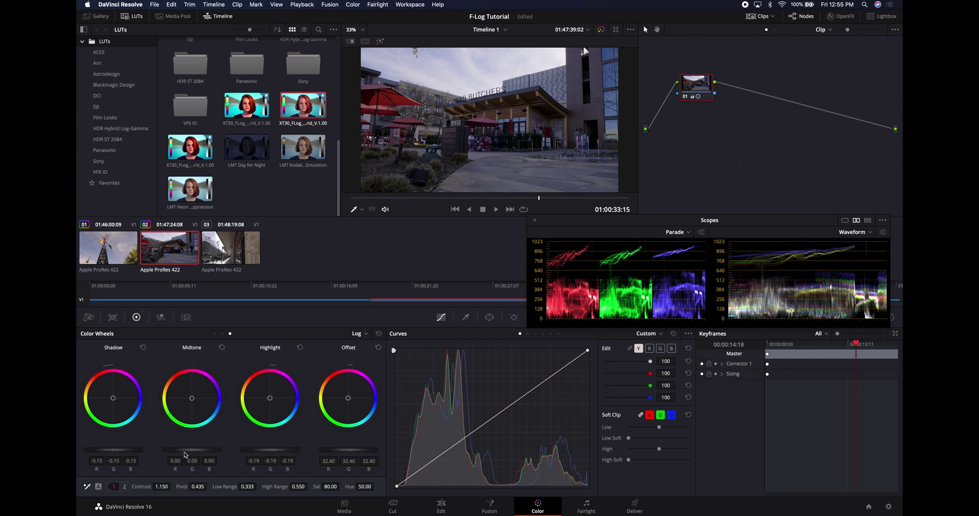
mouse_move(192, 449)
left_mouse_down()
mouse_move(205, 450)
mouse_move(195, 452)
left_mouse_up()
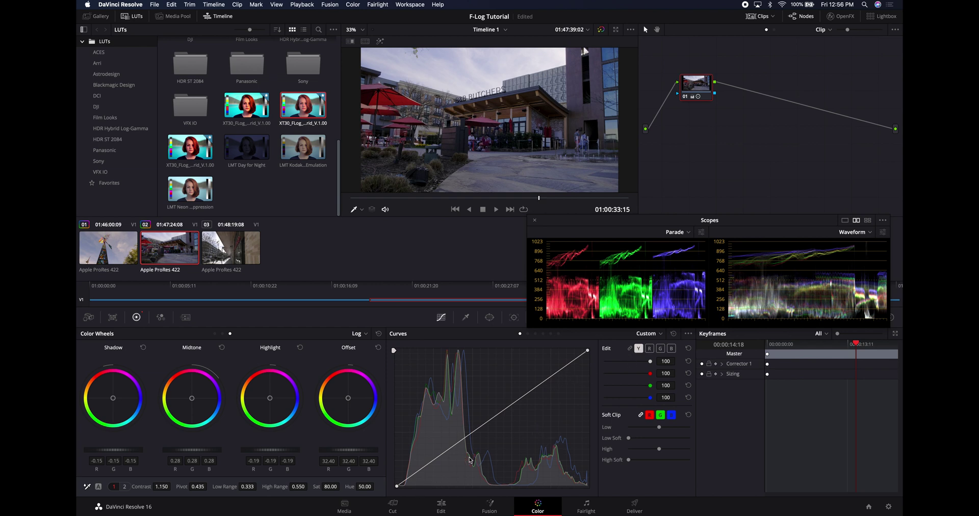
key("ctrl+d")
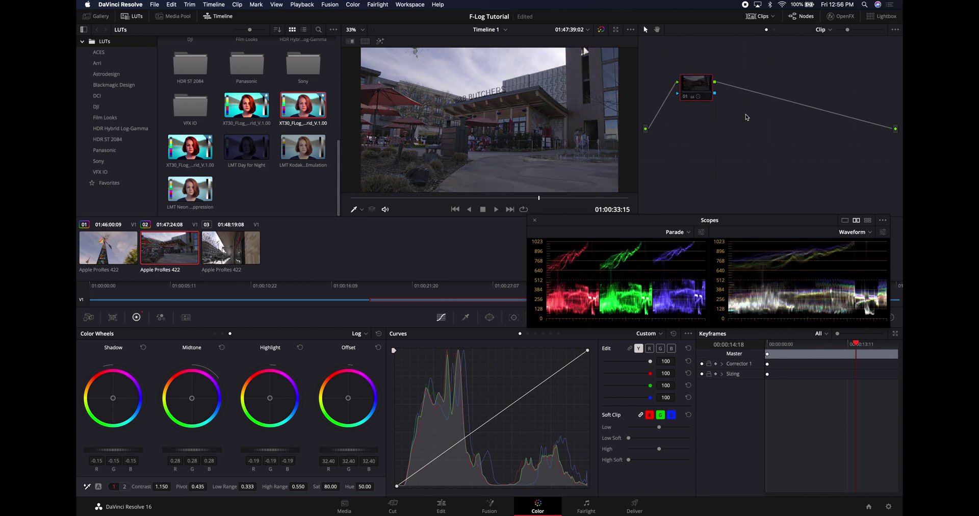
key("ctrl+d")
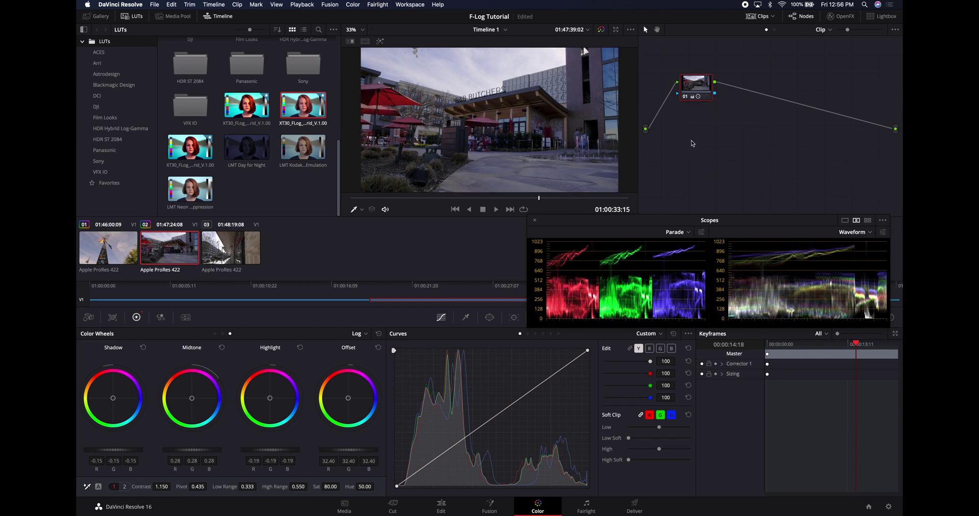
Shape the second clip's luma curve by anchoring the shadows, raising a midtone point slightly, and lowering a point near the highlights.
left_click(413, 475)
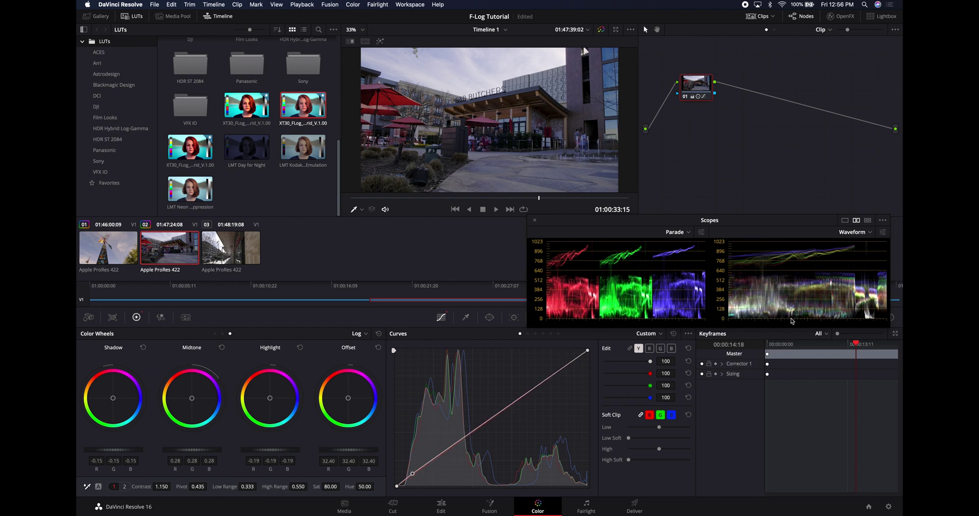
left_click(487, 421)
left_click_drag(487, 421, 485, 417)
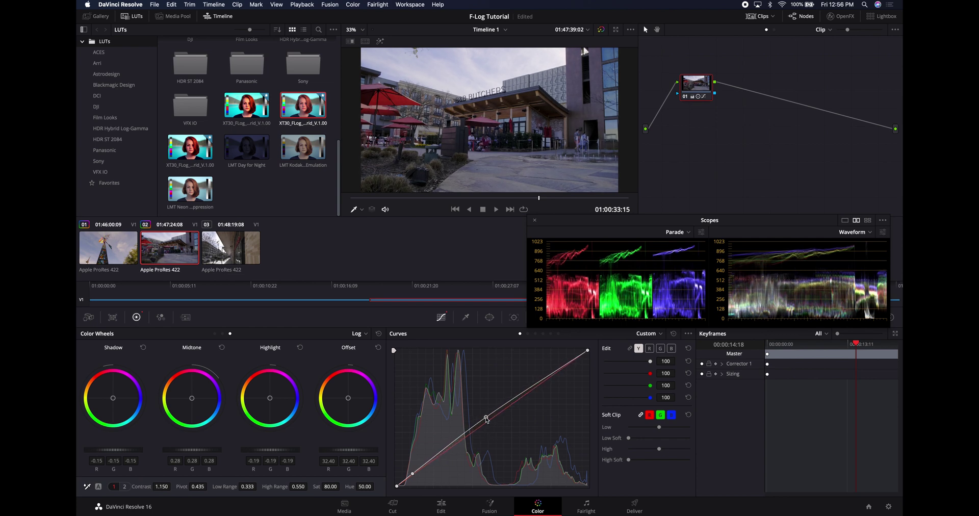
left_click(579, 356)
left_click_drag(579, 355, 581, 362)
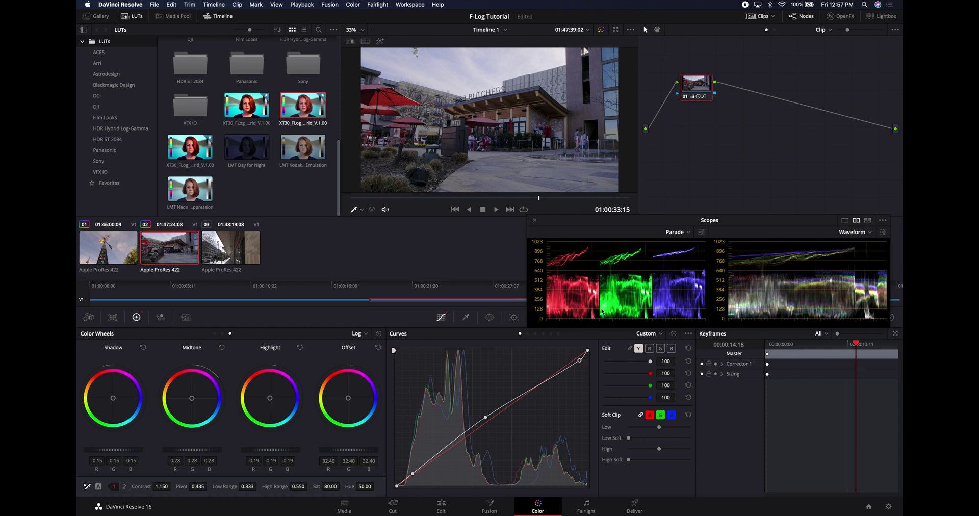
On the second clip's blue curve only, anchor a point in the upper tones and lower a midtone point slightly.
left_click(671, 348)
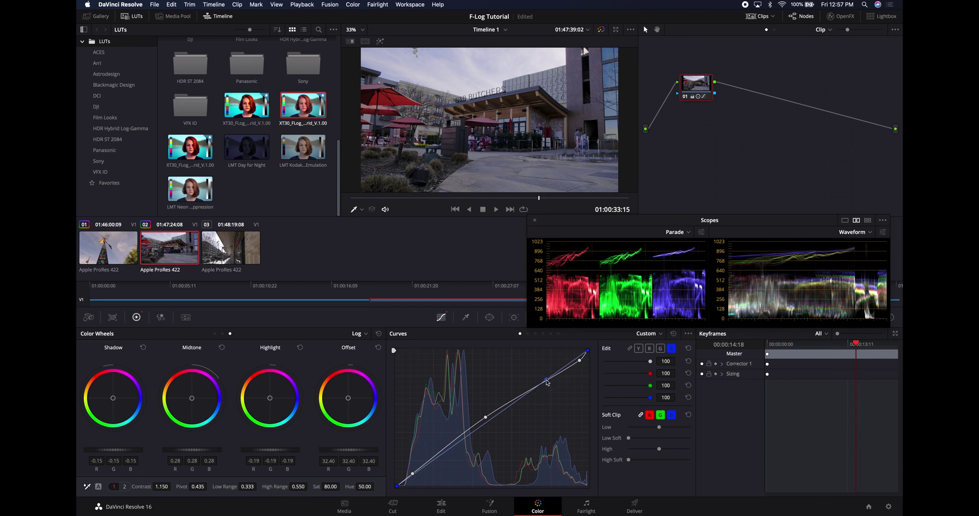
left_click_drag(547, 382, 548, 384)
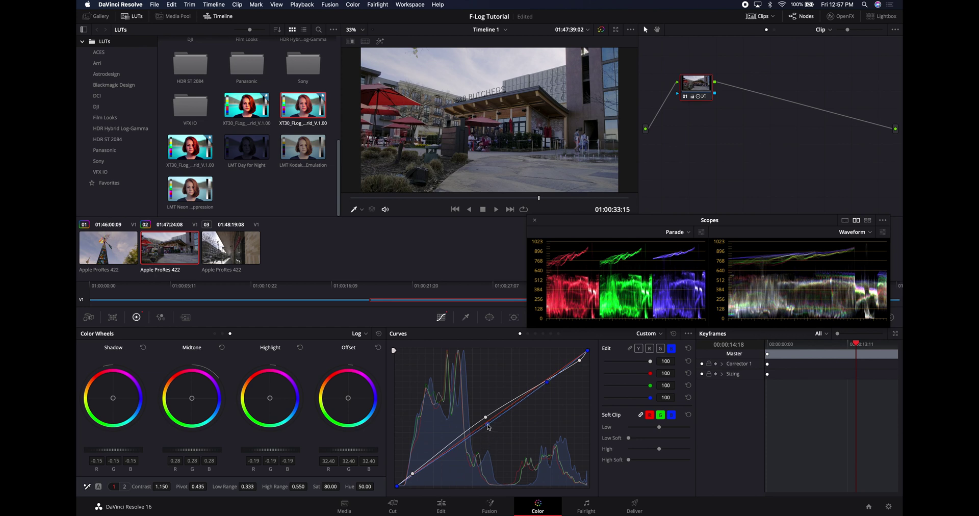
left_click_drag(488, 427, 489, 428)
Check the second clip's grade at several frames and compare an early frame with the grade disabled and re-enabled.
left_click_drag(469, 199, 531, 203)
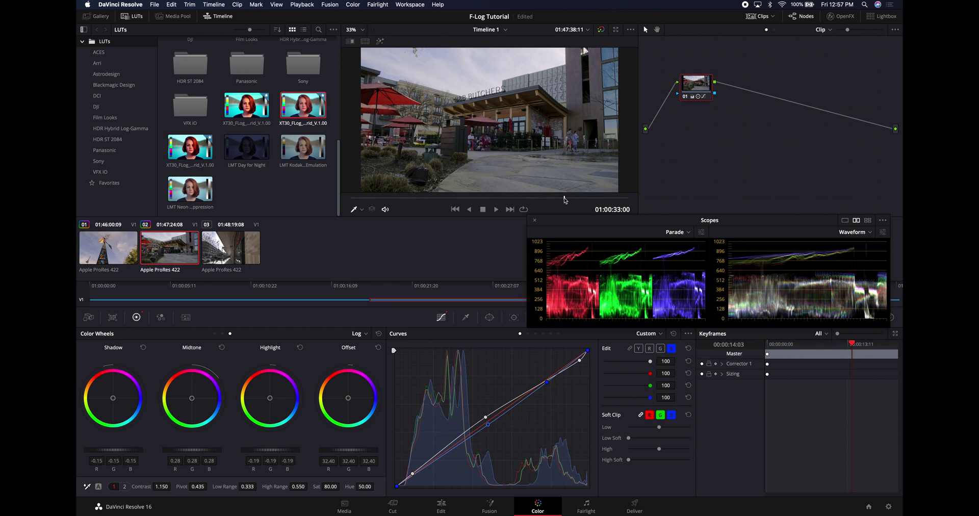
left_click_drag(565, 200, 391, 172)
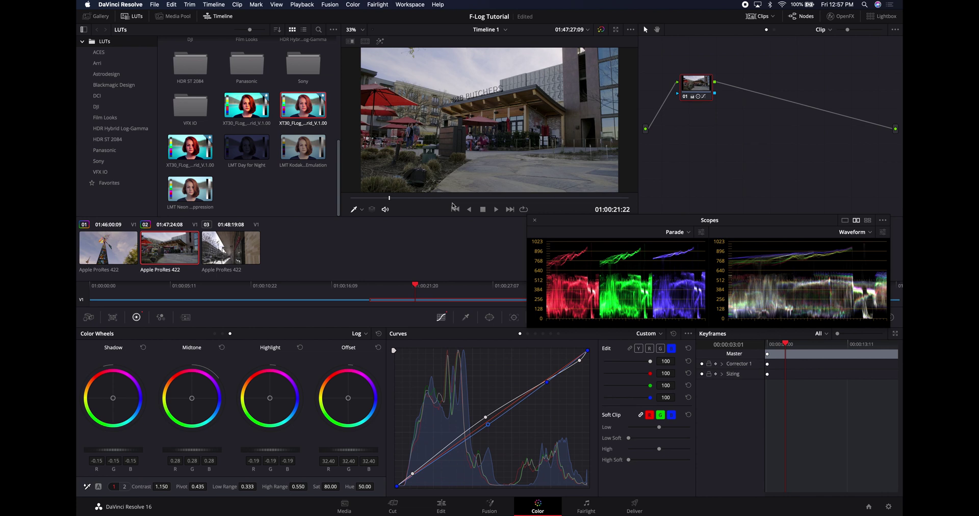
key("super+d")
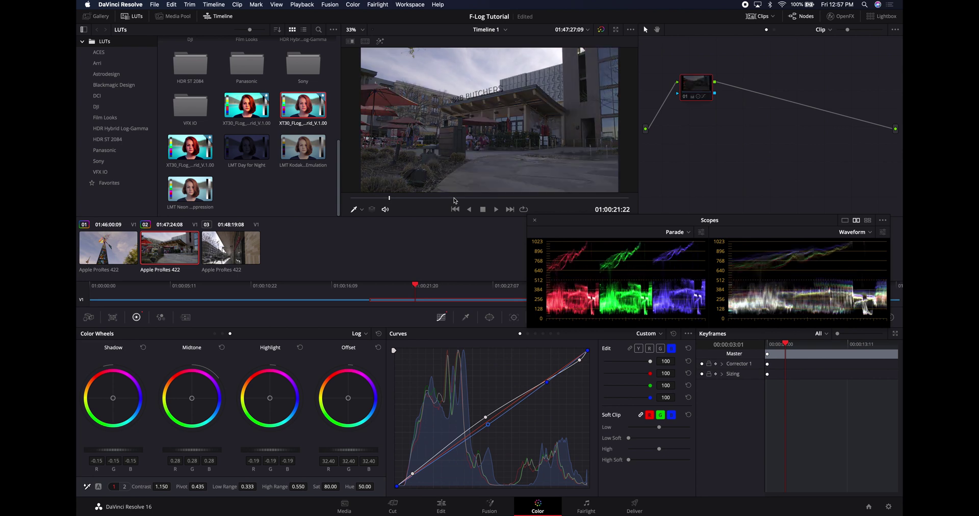
key("super+d")
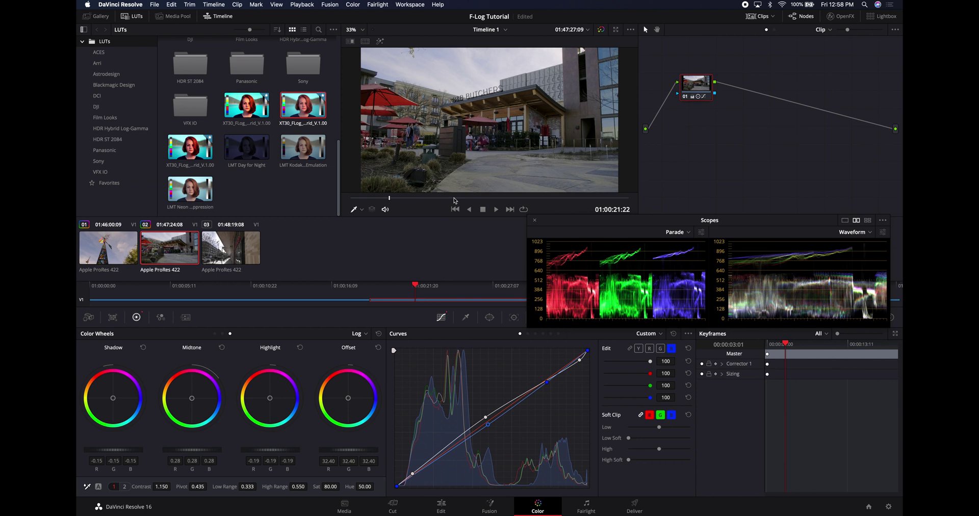
Review the second clip's grade at several frames in the enlarged viewer, with the scopes moved clear of the image.
left_click_drag(455, 200, 425, 201)
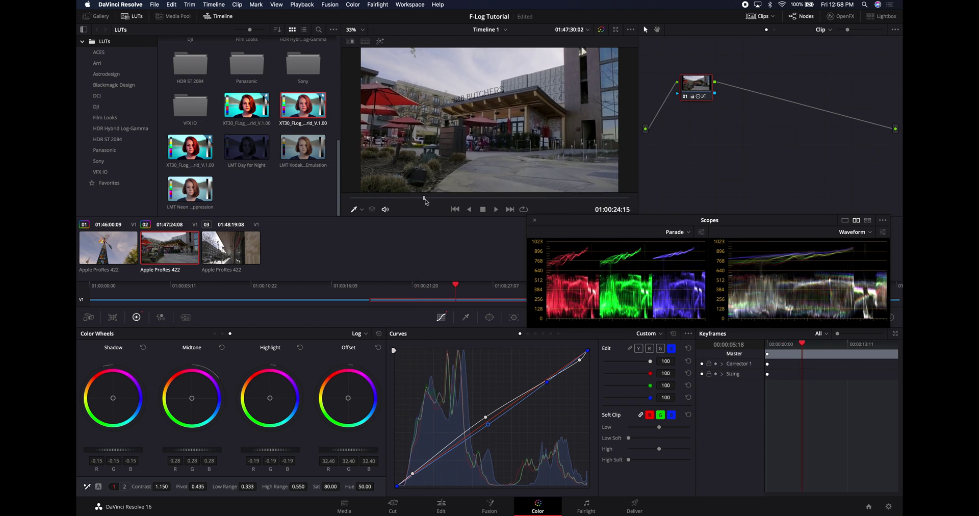
left_click(615, 29)
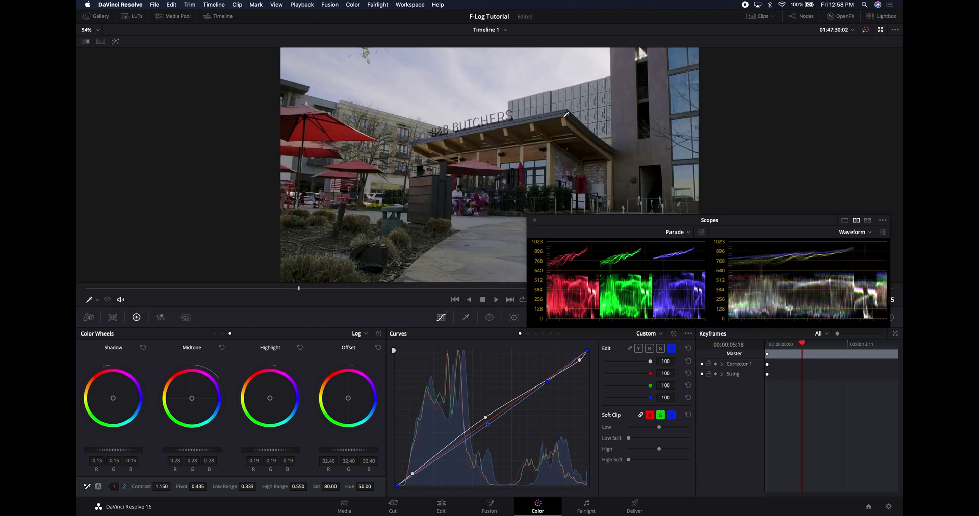
left_click_drag(648, 224, 601, 353)
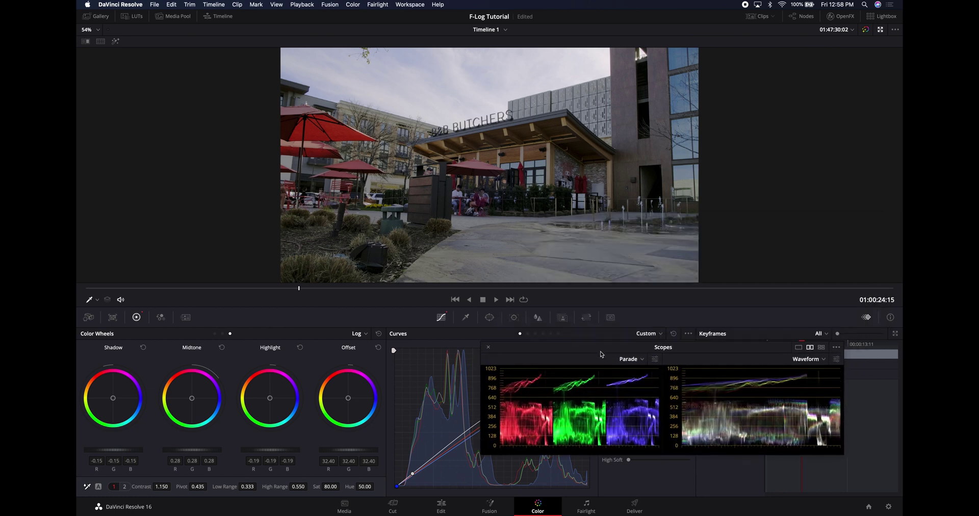
left_click(464, 288)
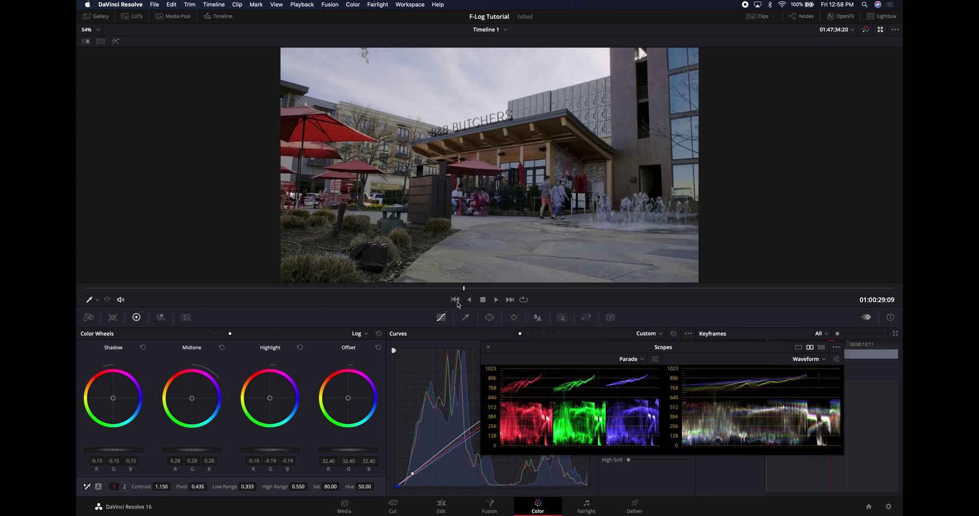
left_click_drag(457, 302, 514, 292)
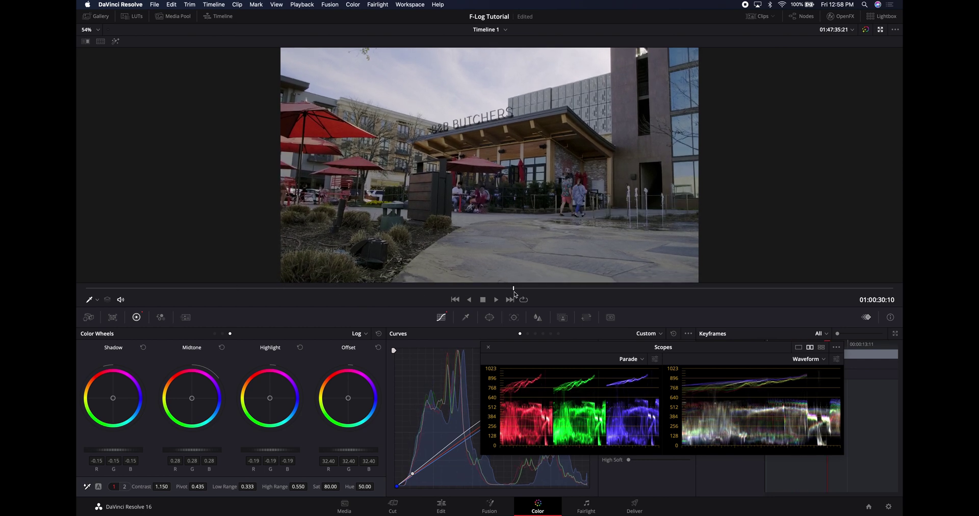
left_click(882, 30)
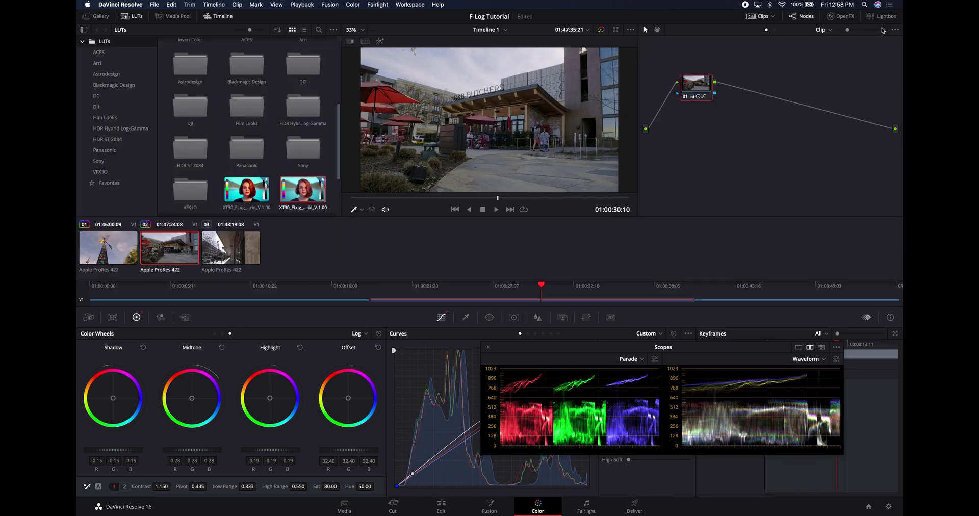
On the third clip, at the frame showing the shop sign, set Offset to 23.15, Shadow to -0.05 and Midtone to 0.17.
left_click(244, 250)
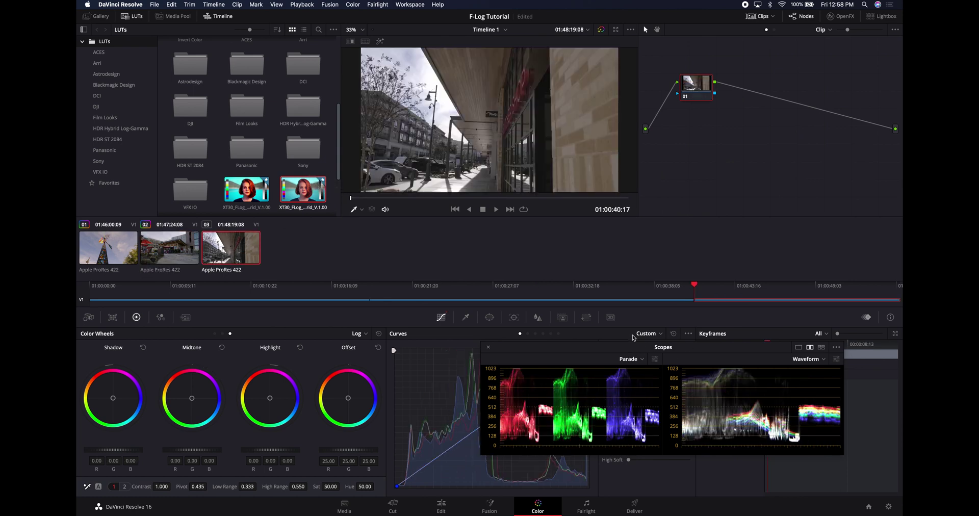
left_click_drag(634, 347, 662, 244)
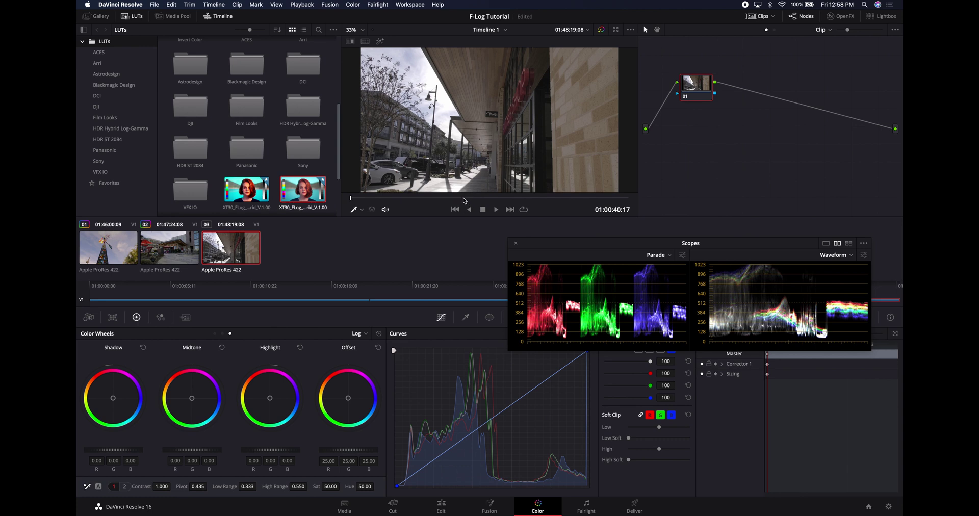
left_click_drag(510, 198, 452, 197)
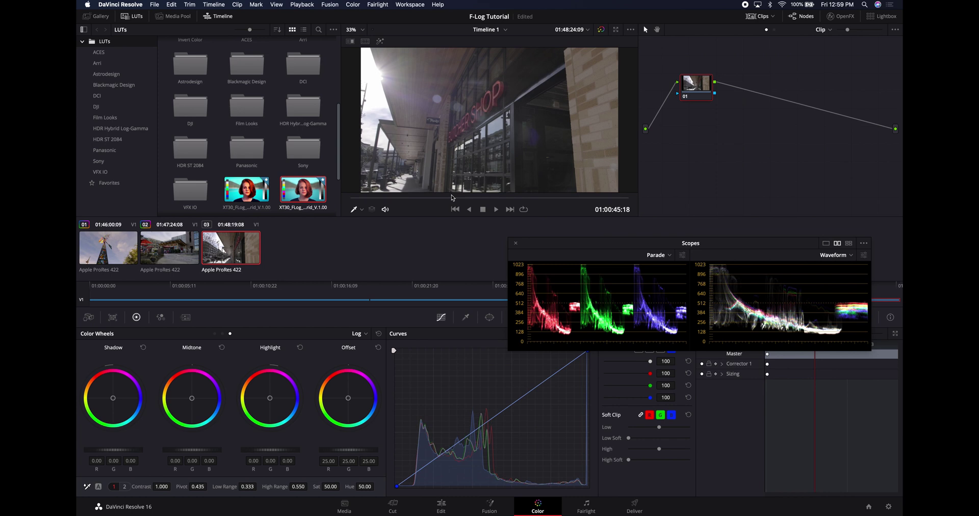
left_click_drag(632, 246, 662, 214)
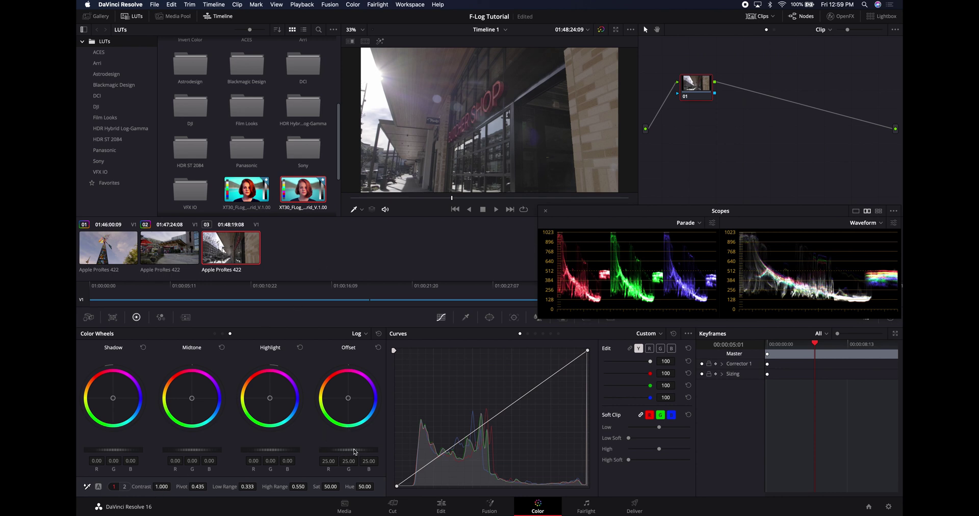
left_click_drag(348, 449, 340, 449)
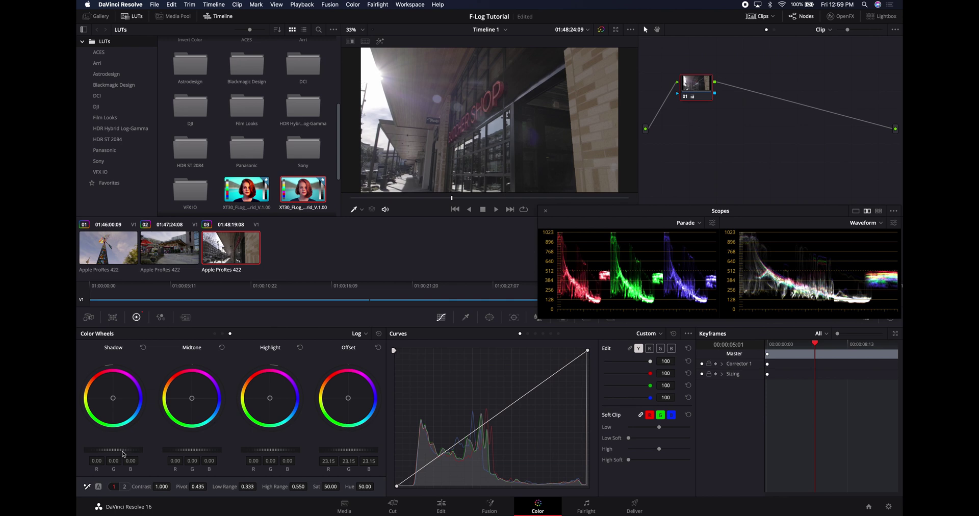
left_click_drag(124, 451, 121, 450)
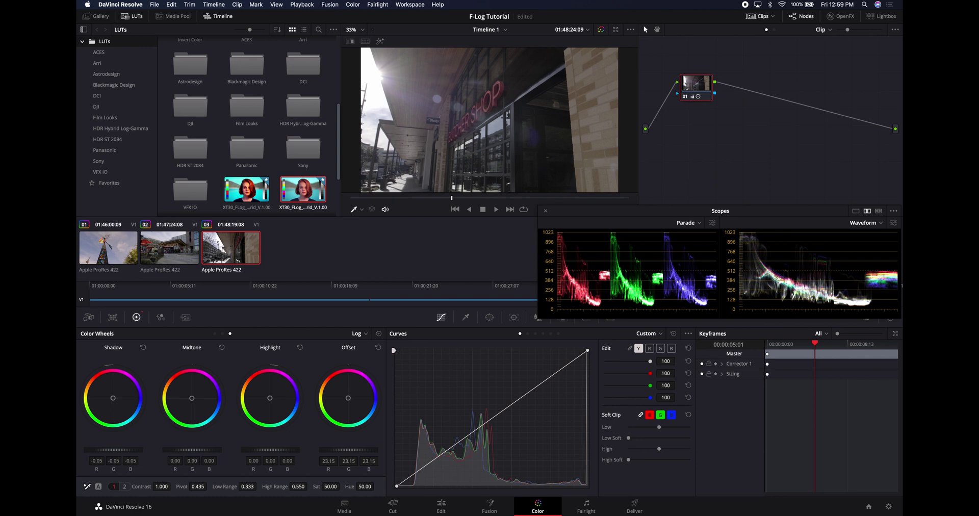
left_click_drag(192, 450, 204, 450)
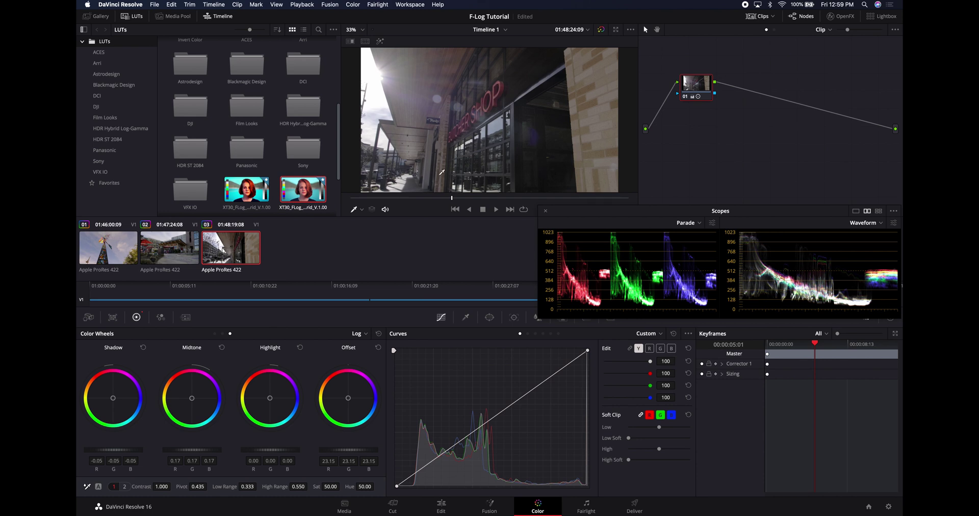
Set the third clip's contrast to 1.200 and its saturation to 75.
double_click(161, 487)
type("1.45")
key("Return")
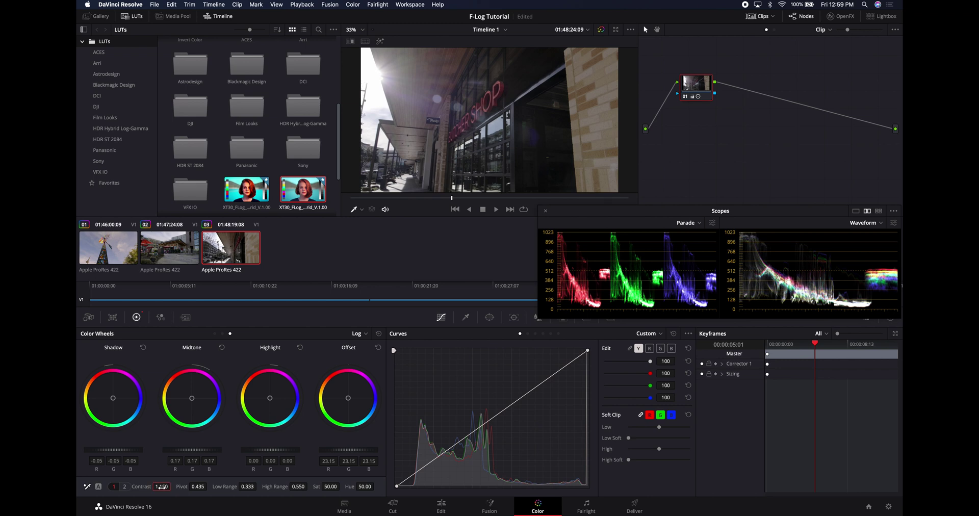
double_click(161, 487)
type("1.2")
key("Return")
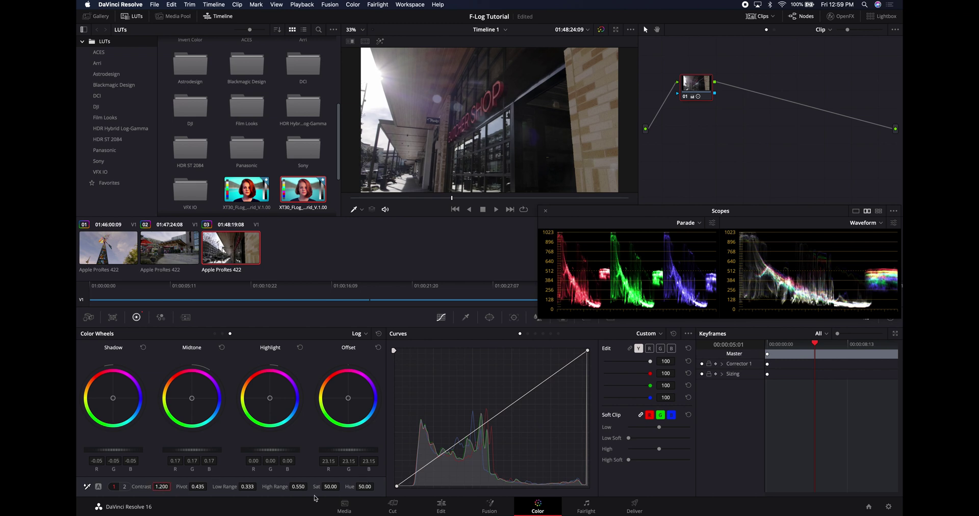
double_click(331, 487)
type("75")
key("Return")
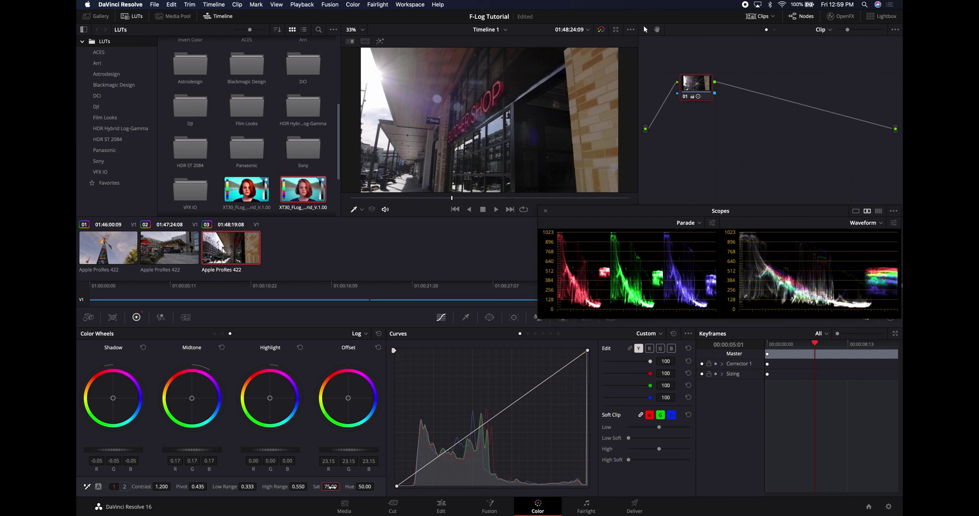
Compare the third clip's image repeatedly with the grade disabled and re-enabled.
key("super+d")
key("super+d")
key("super+d")
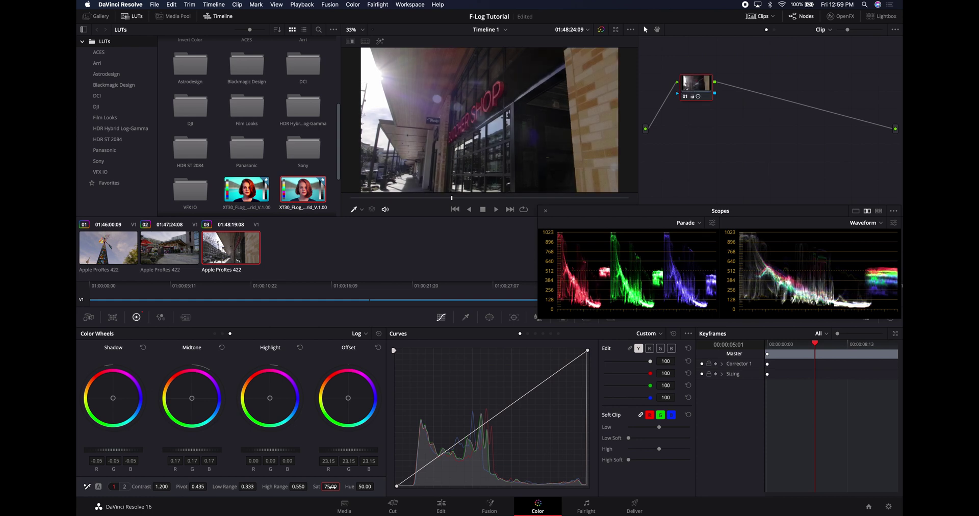
key("super+d")
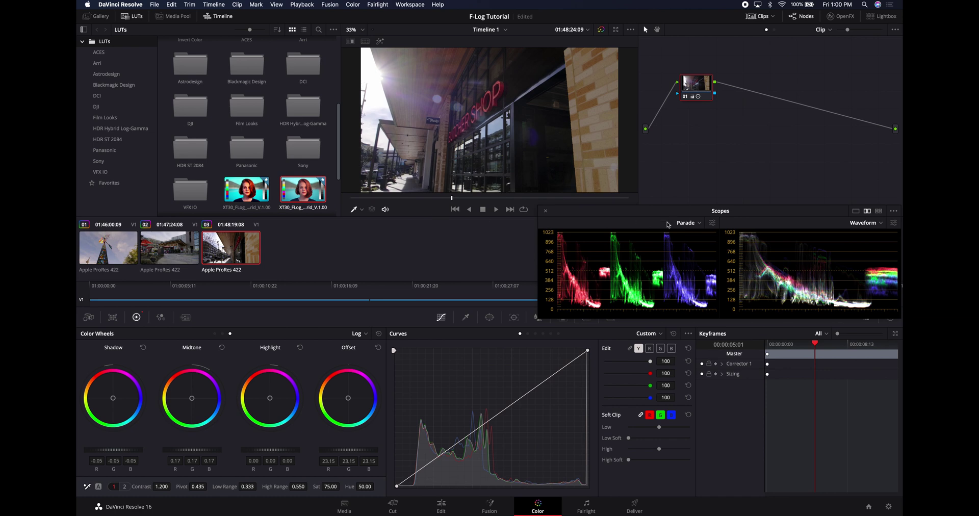
Shape the third clip's luma curve with lowered highlight and shadow points and two midtone points, comparing the image with the grade disabled.
left_click(580, 356)
left_click_drag(579, 357, 584, 363)
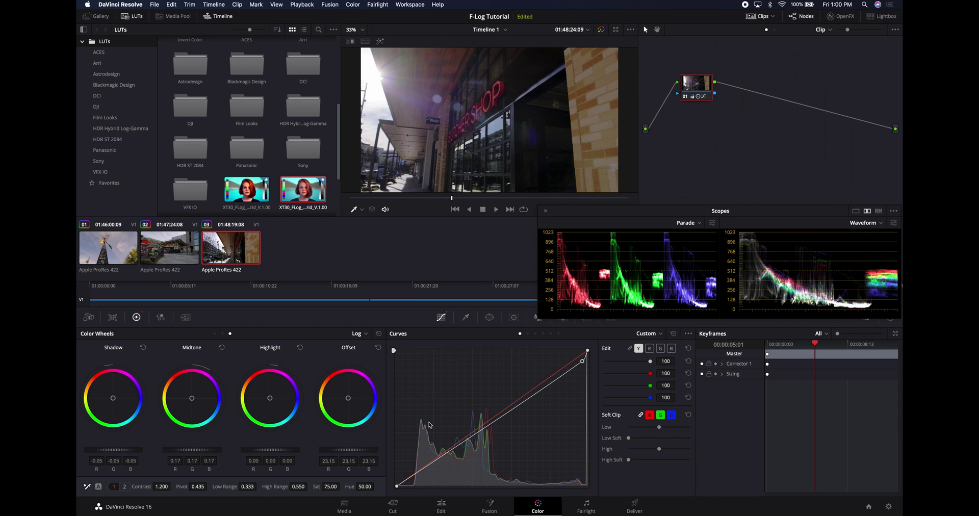
left_click_drag(423, 472, 421, 476)
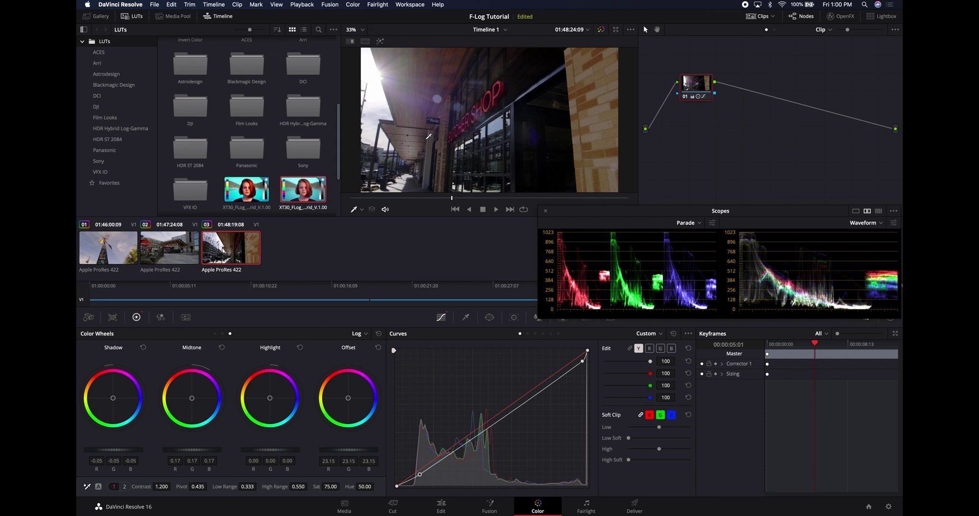
left_click(501, 417)
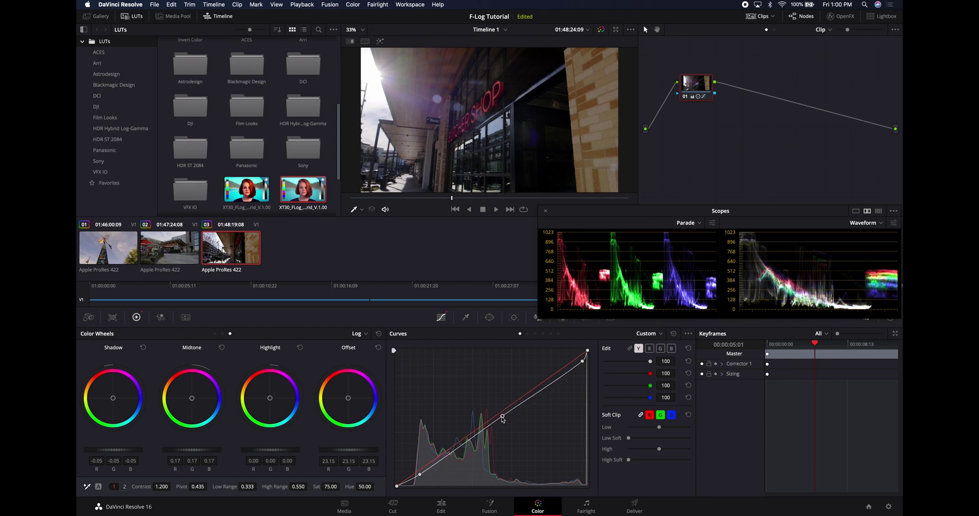
left_click(469, 437)
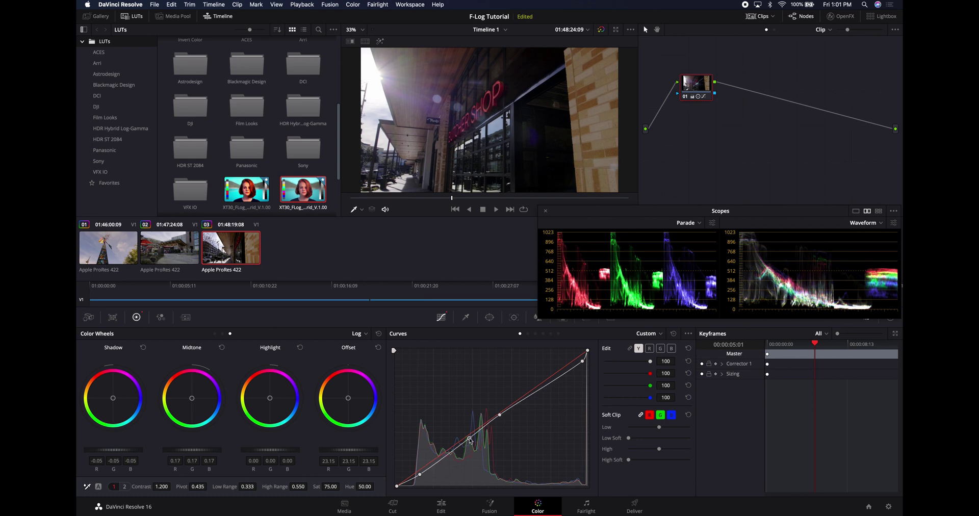
left_click_drag(469, 437, 469, 438)
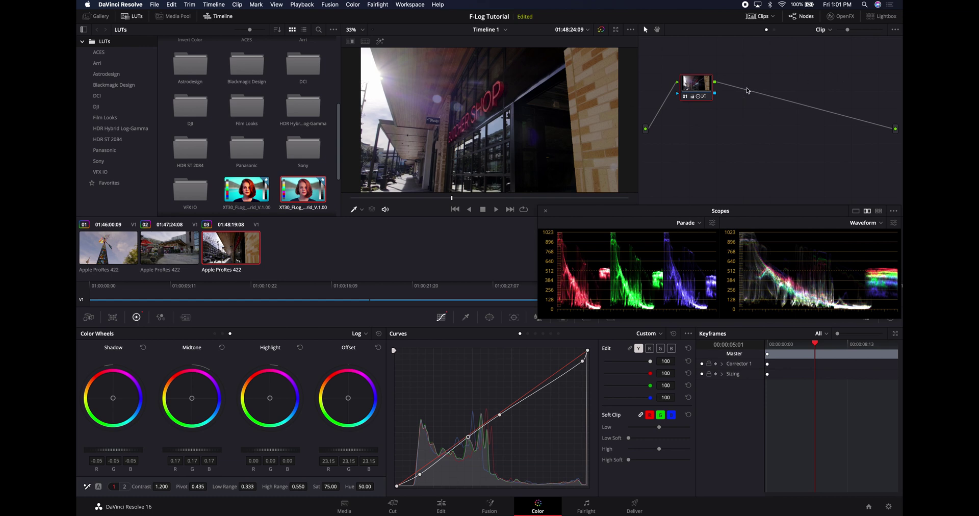
key("super+d")
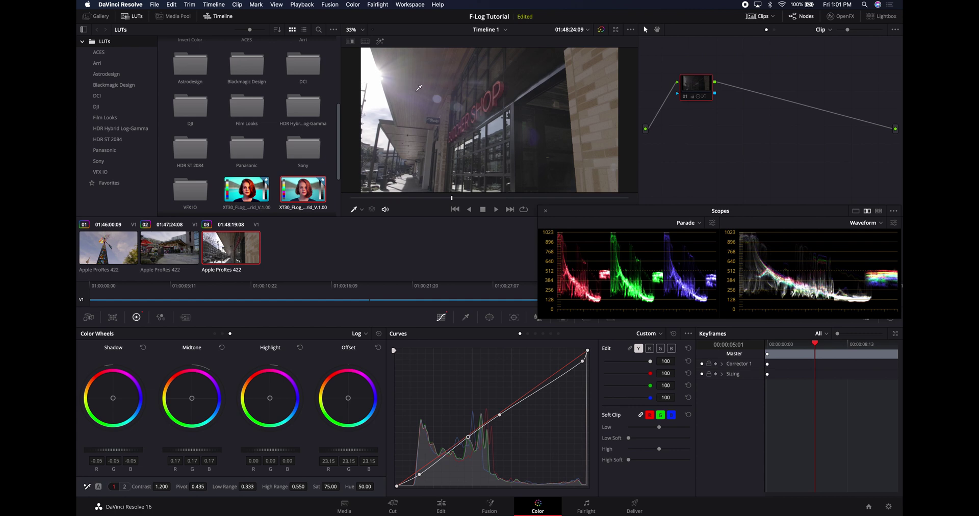
key("super+d")
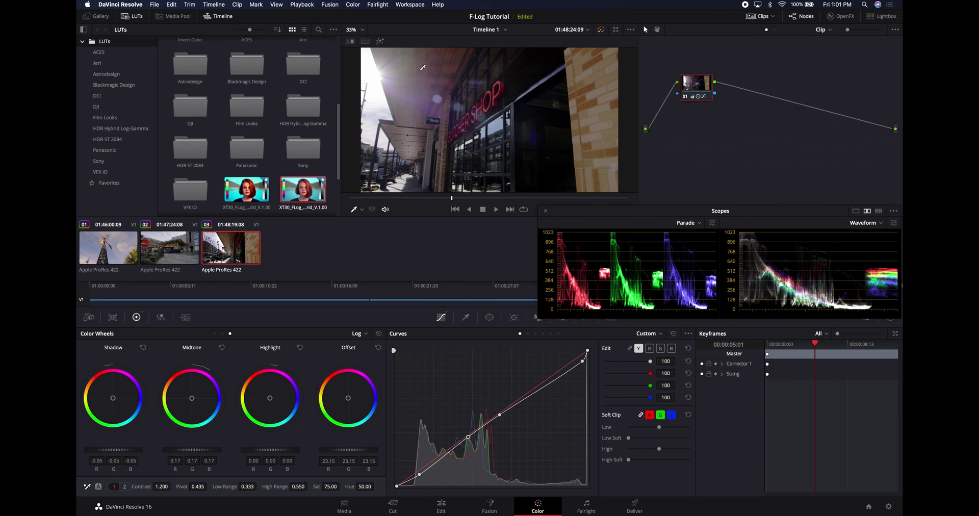
Raise the shadow point of the third clip's luma curve slightly, judging the image at frames near the clip's end.
left_click_drag(482, 198, 570, 199)
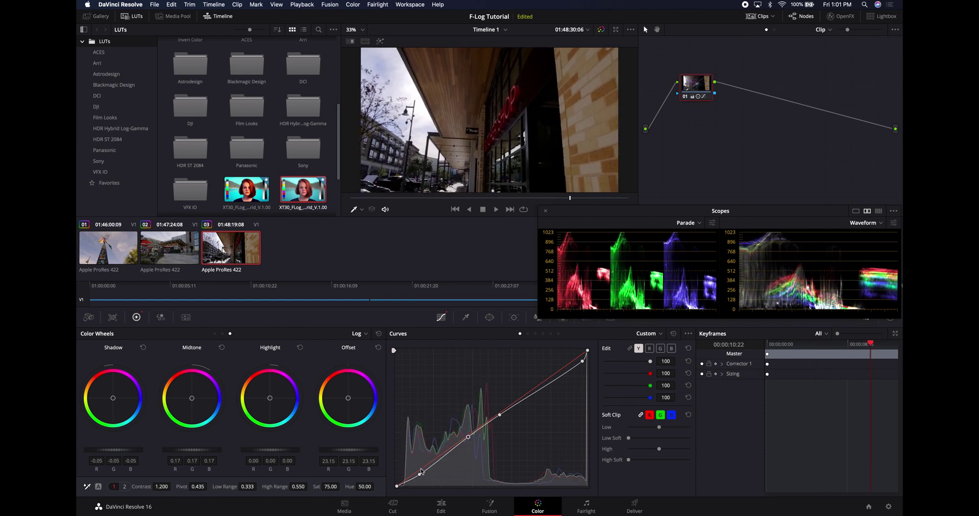
left_click_drag(418, 476, 417, 472)
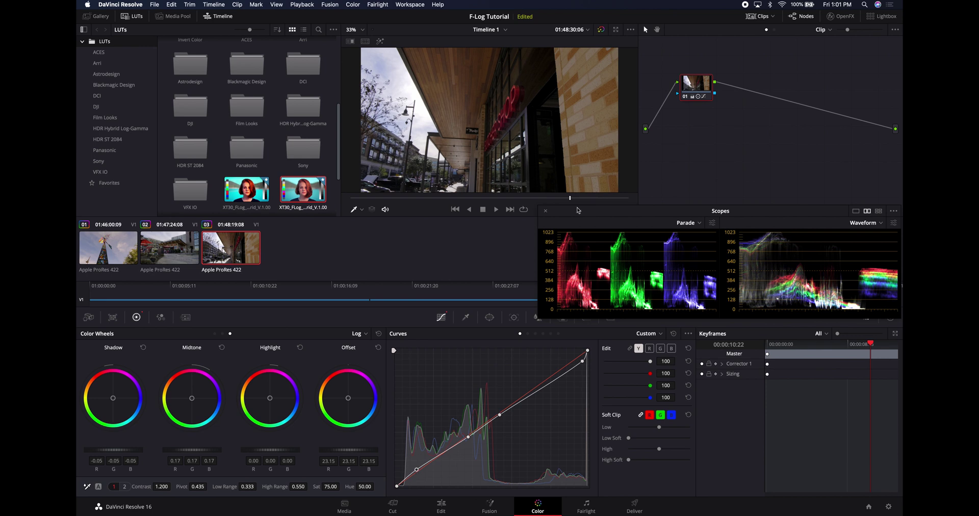
mouse_move(571, 197)
left_mouse_down()
mouse_move(460, 207)
mouse_move(579, 204)
left_mouse_up()
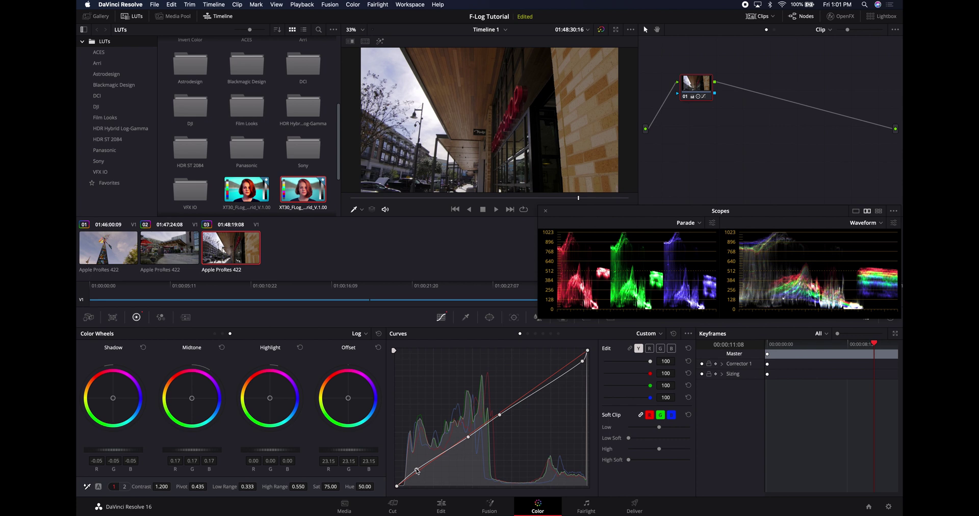
Set the third clip's color temperature to 80.0.
left_click(125, 486)
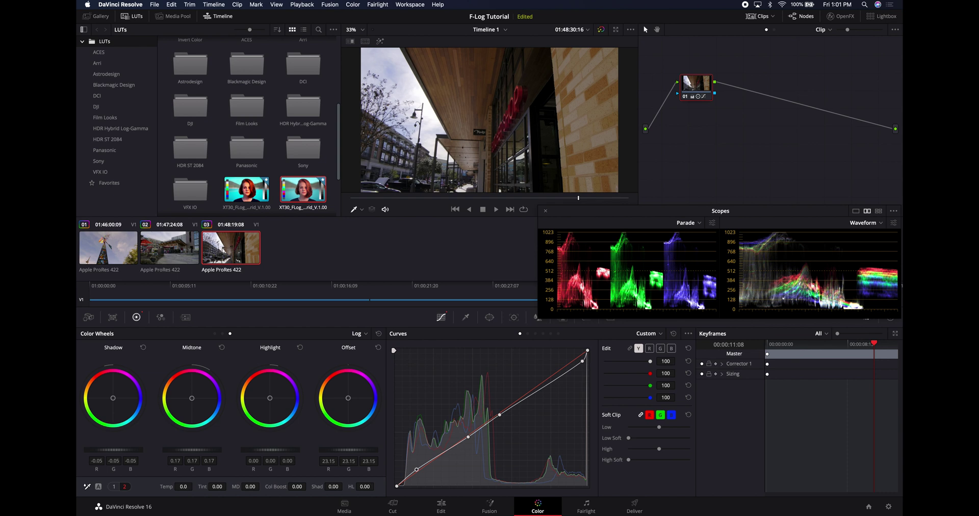
left_click_drag(183, 487, 194, 486)
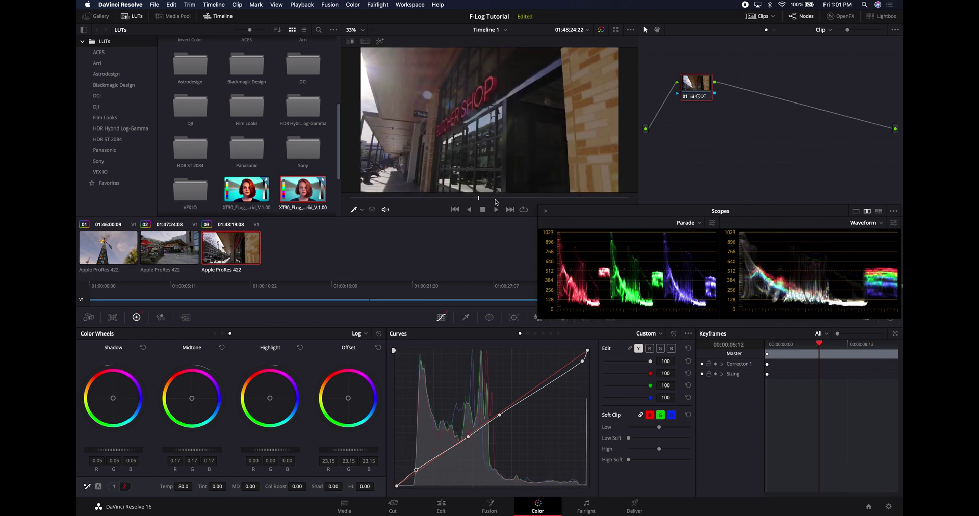
Review the graded third clip at frames throughout its length and compare its image near the start with the grade disabled and re-enabled.
left_click_drag(578, 197, 598, 197)
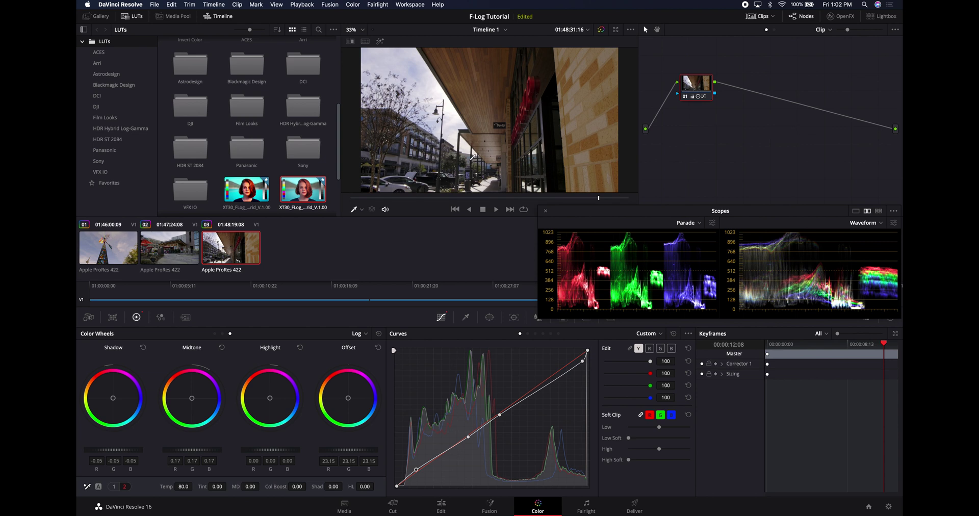
left_click(409, 197)
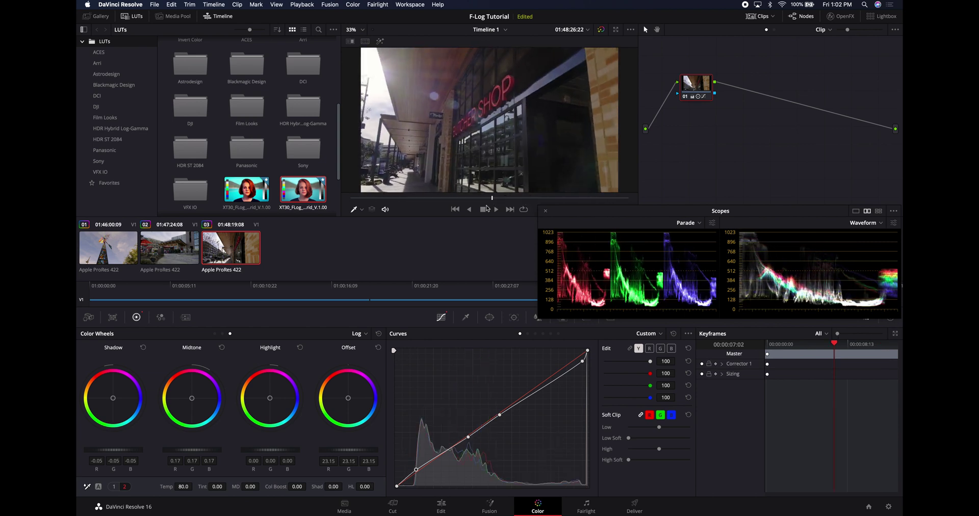
mouse_move(410, 197)
left_mouse_down()
mouse_move(607, 197)
mouse_move(395, 199)
left_mouse_up()
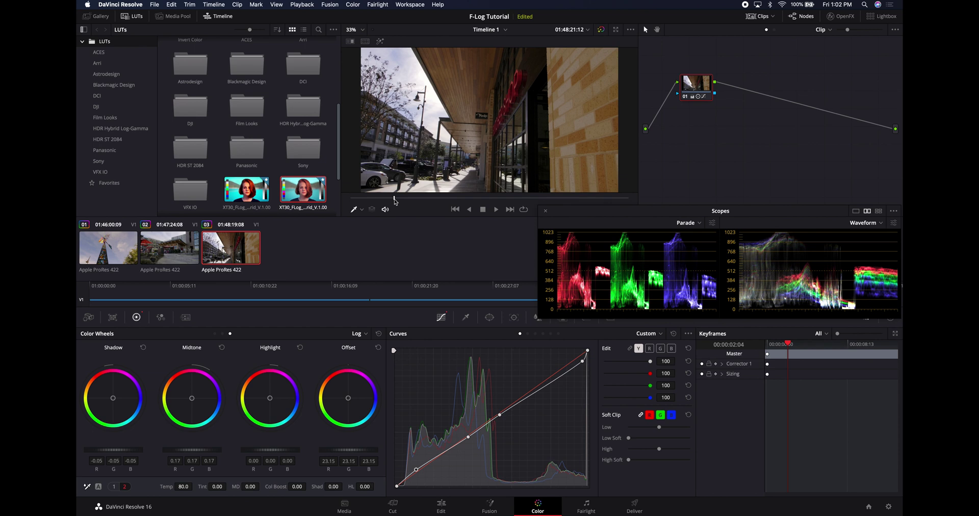
left_click_drag(420, 198, 551, 199)
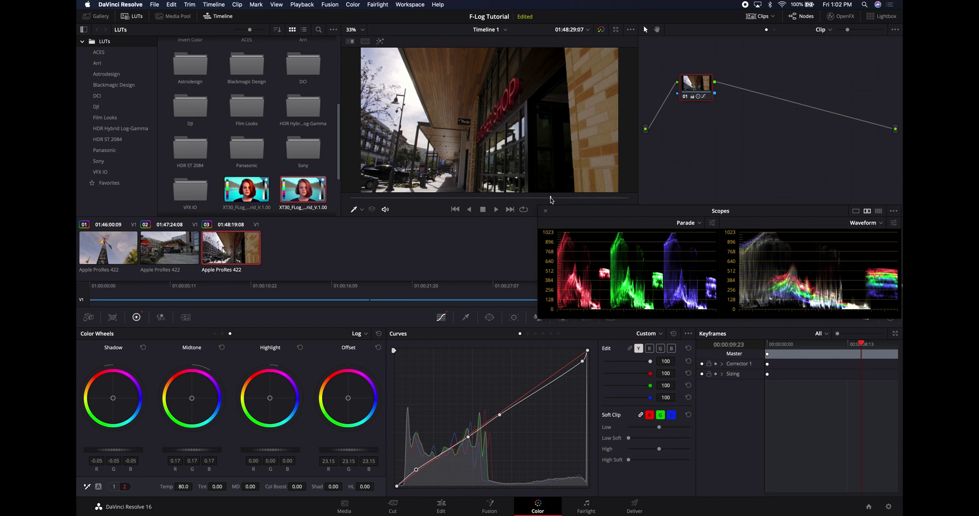
left_click_drag(550, 199, 391, 199)
key("ctrl+d")
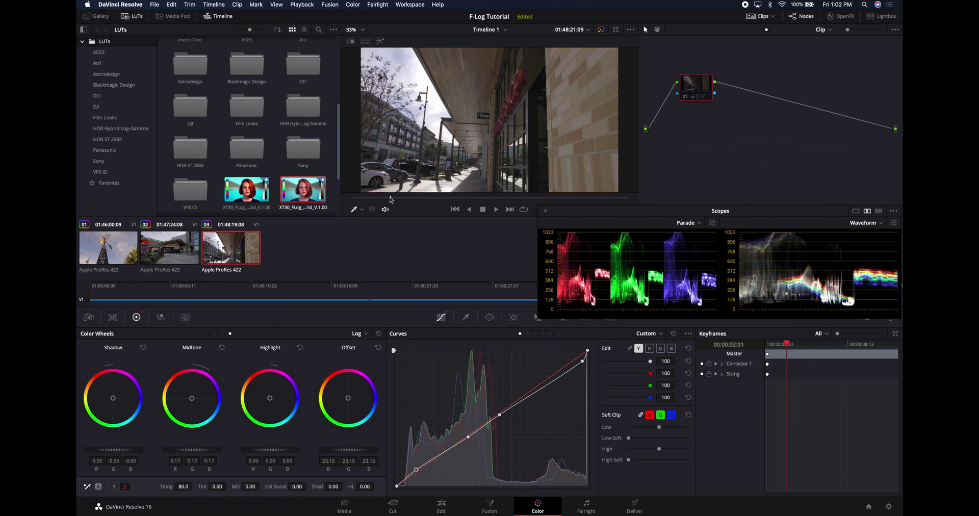
key("ctrl+d")
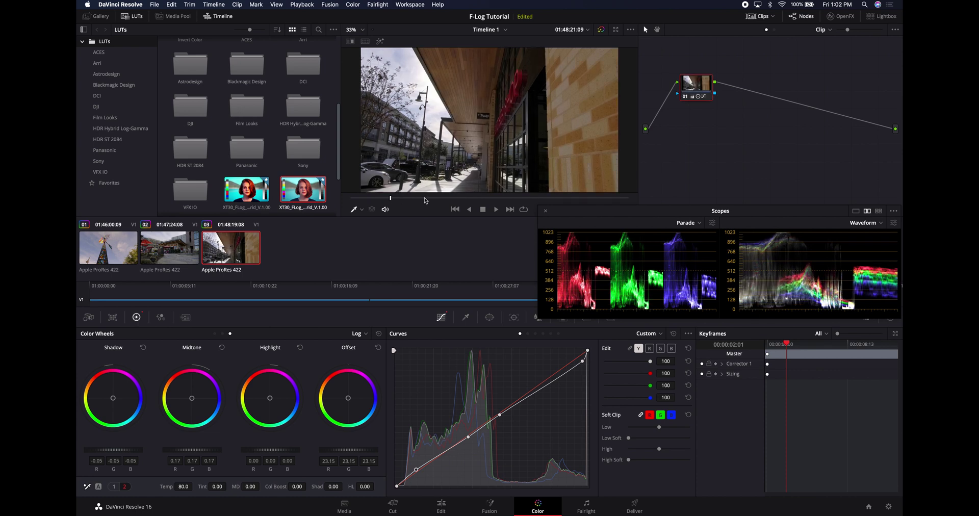
left_click_drag(424, 198, 583, 198)
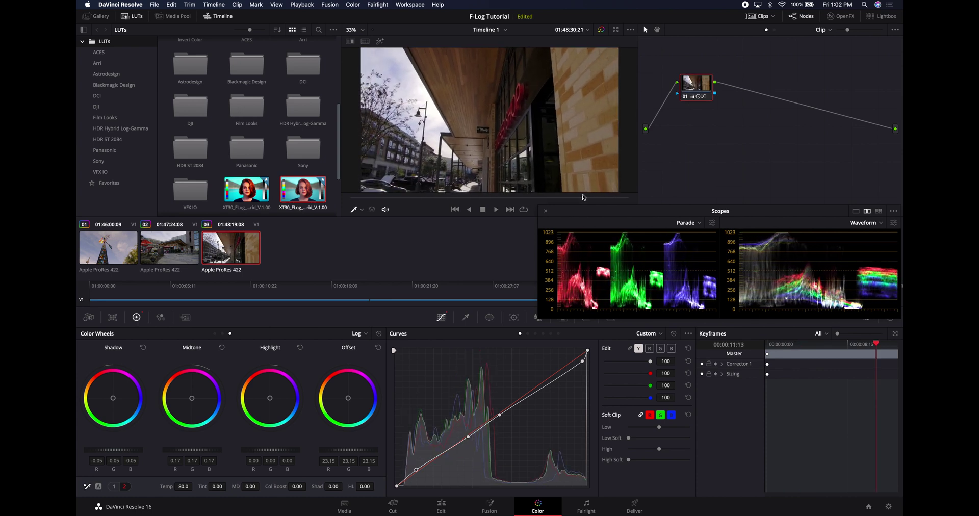